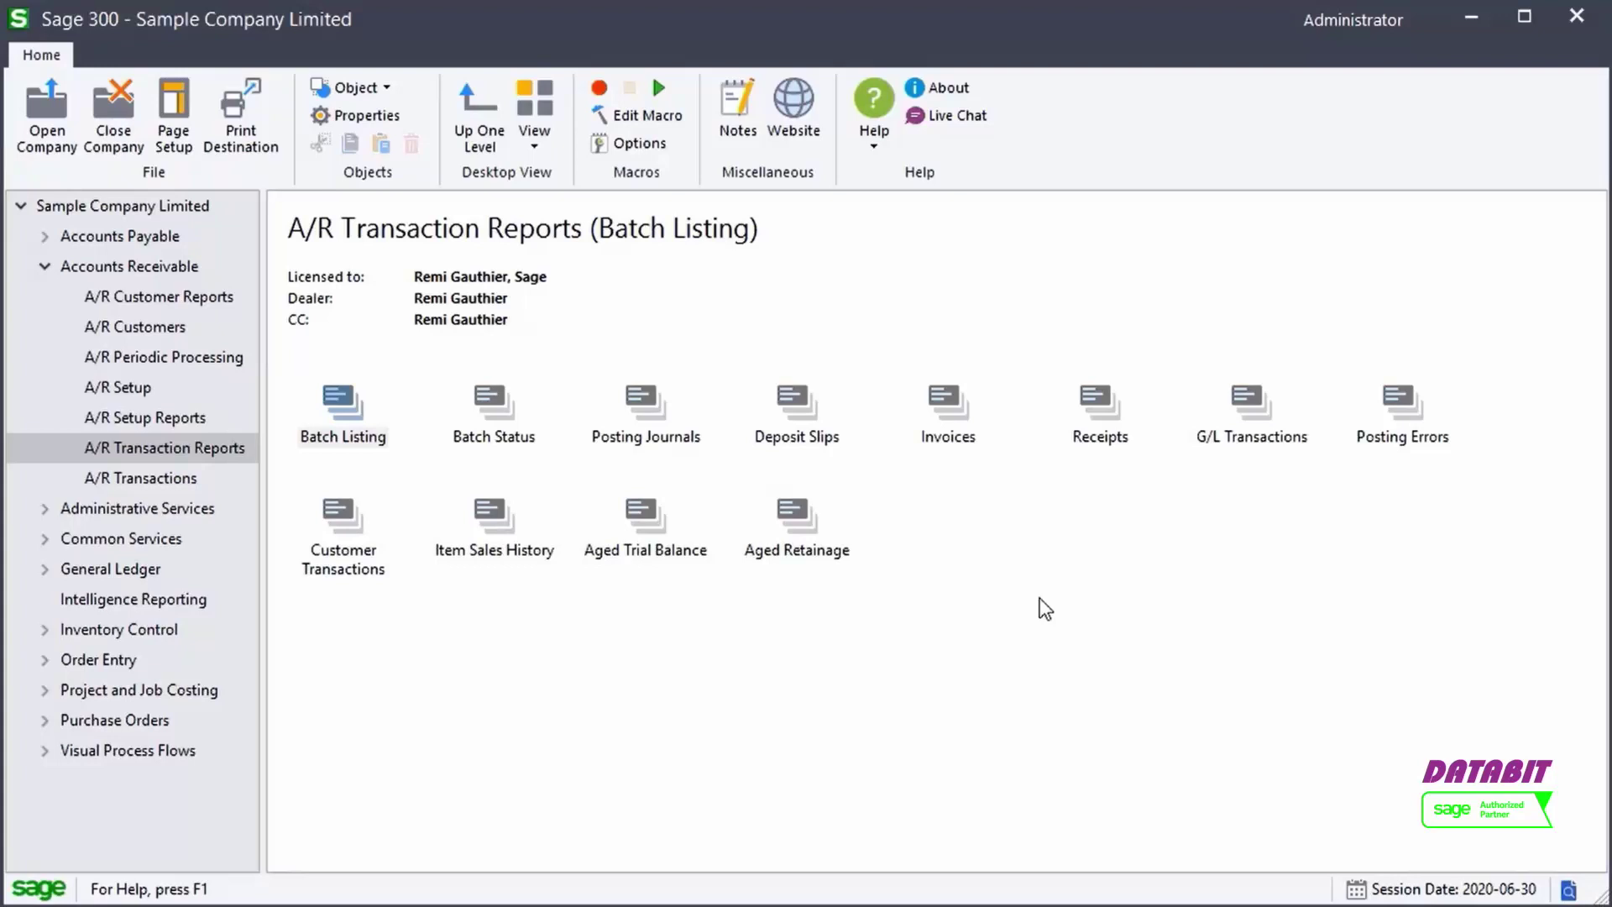
- Open the Customer Transactions report settings, keeping the report ordered by document date
click(357, 535)
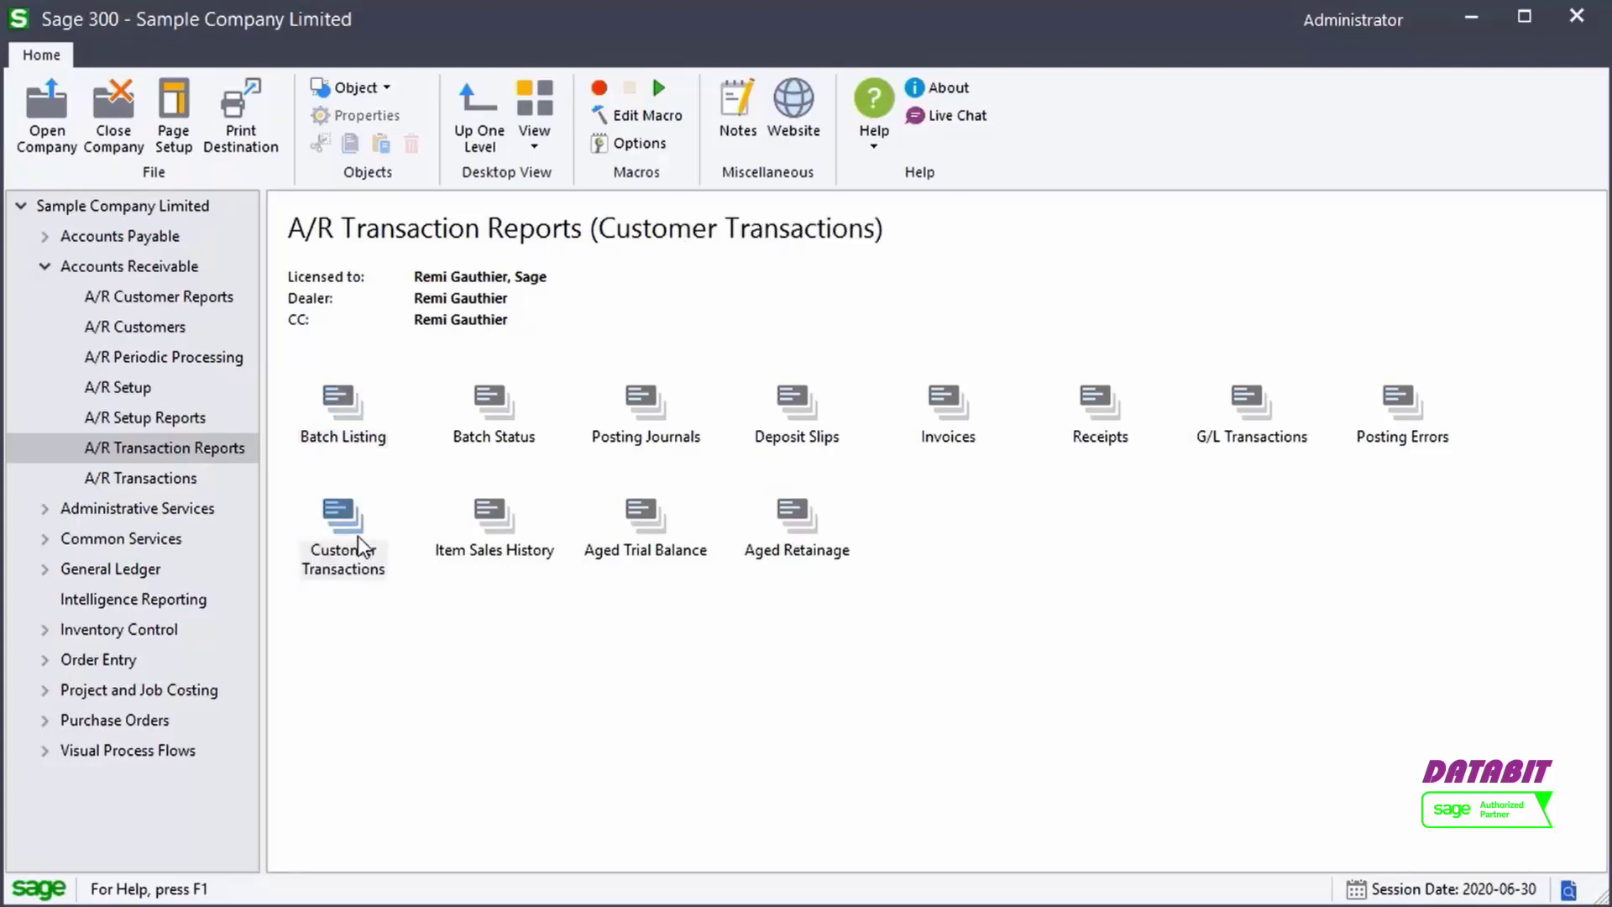
double_click(357, 536)
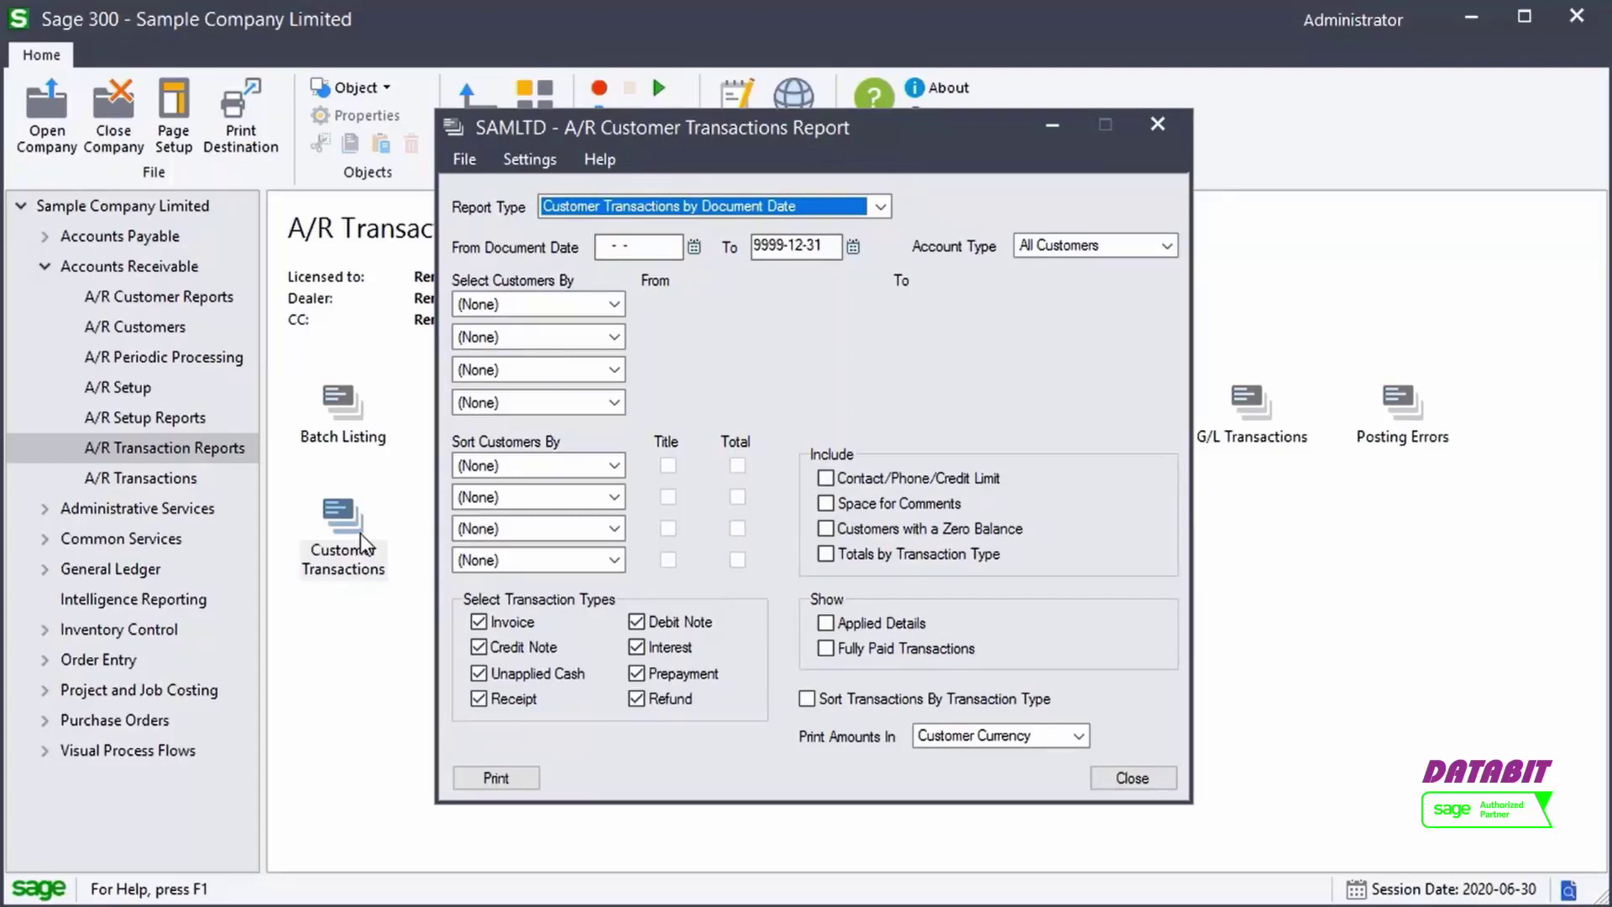
click(880, 206)
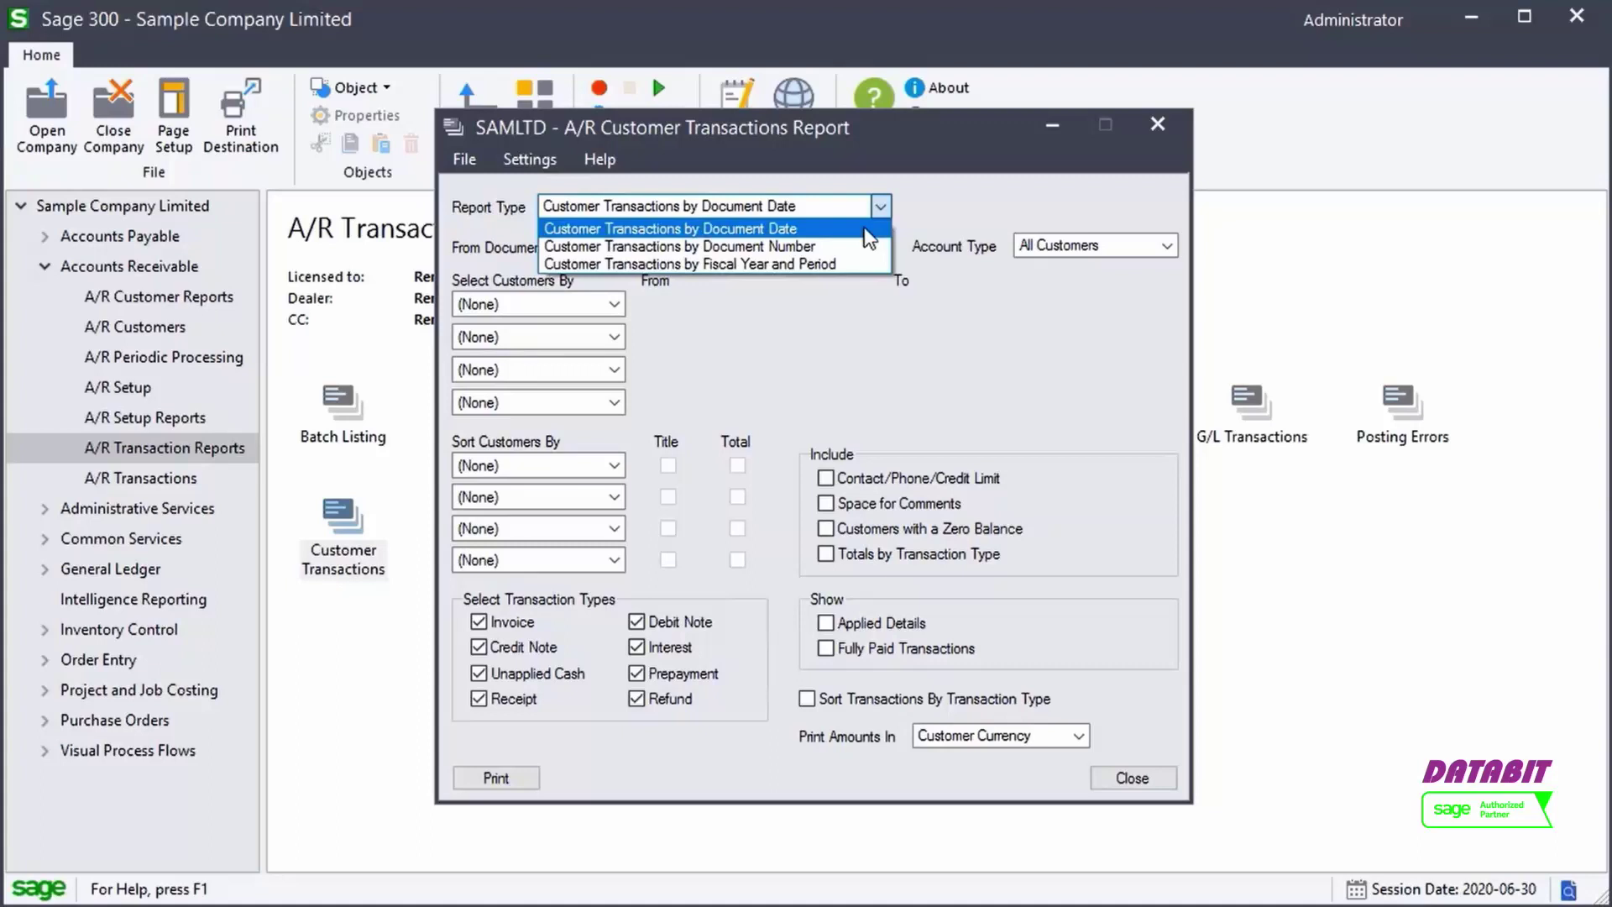
click(864, 227)
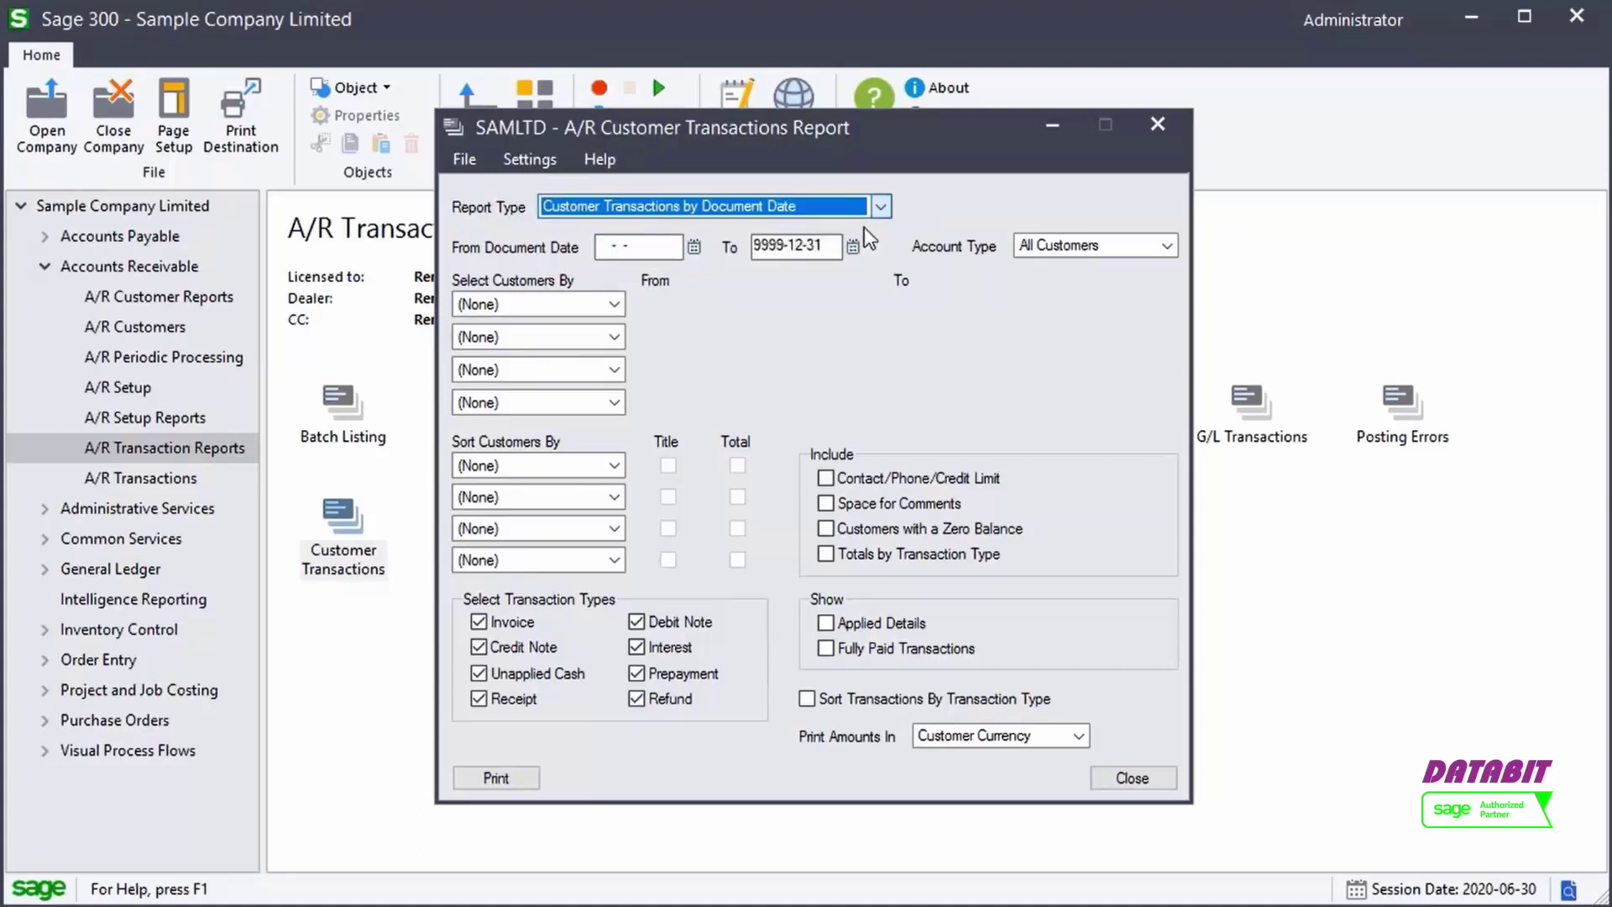
- Limit the report to a single customer by customer number and include applied details
click(614, 304)
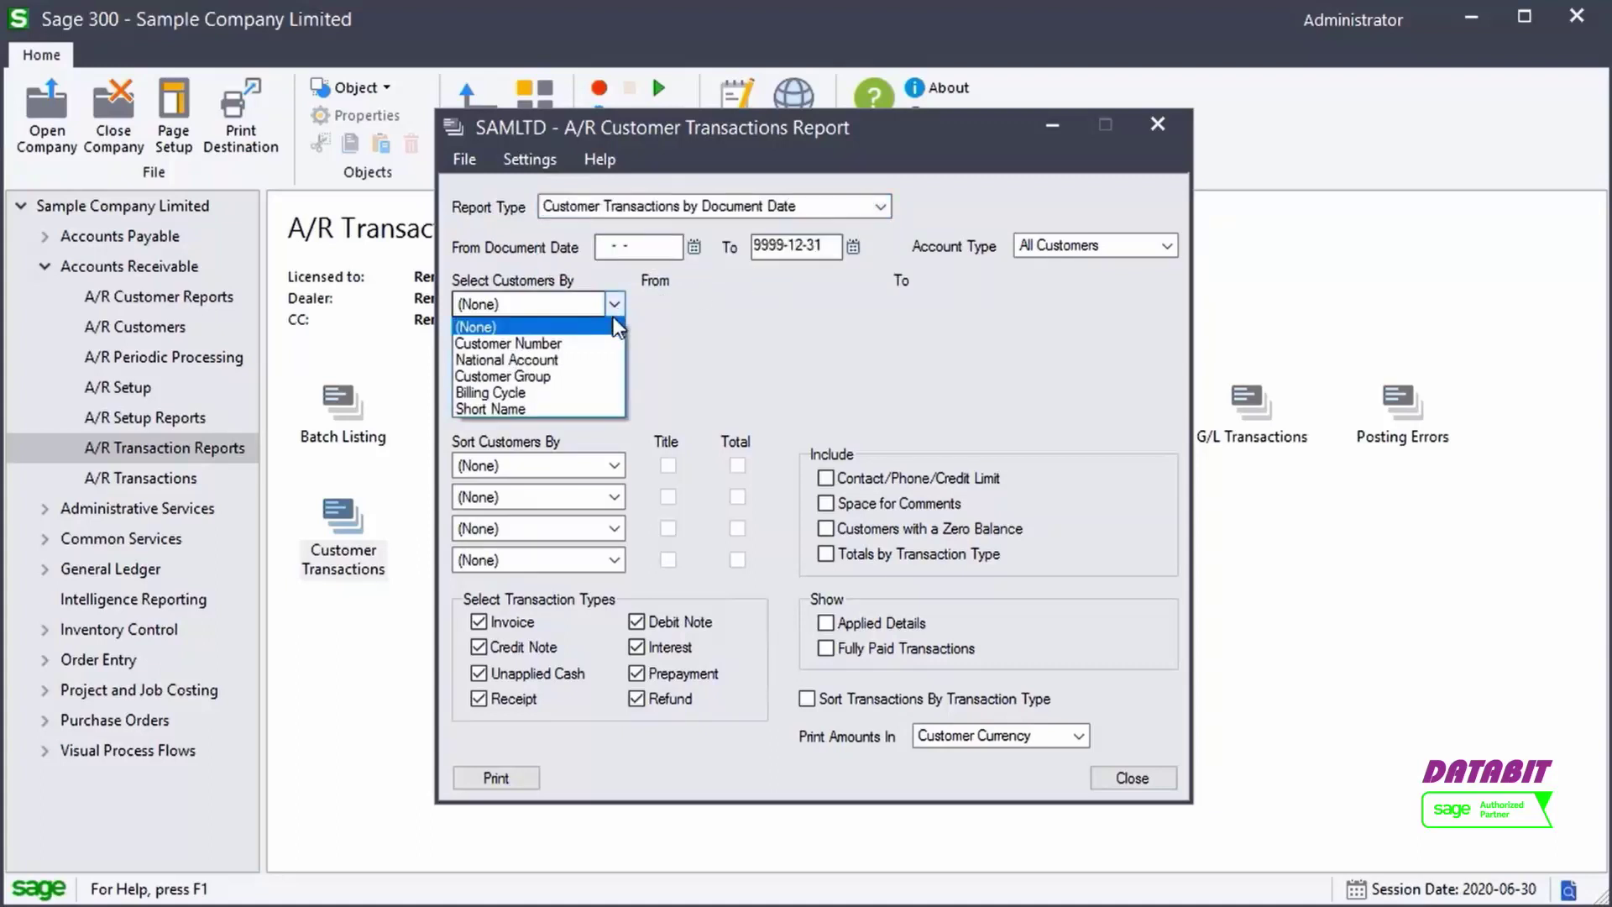
click(596, 337)
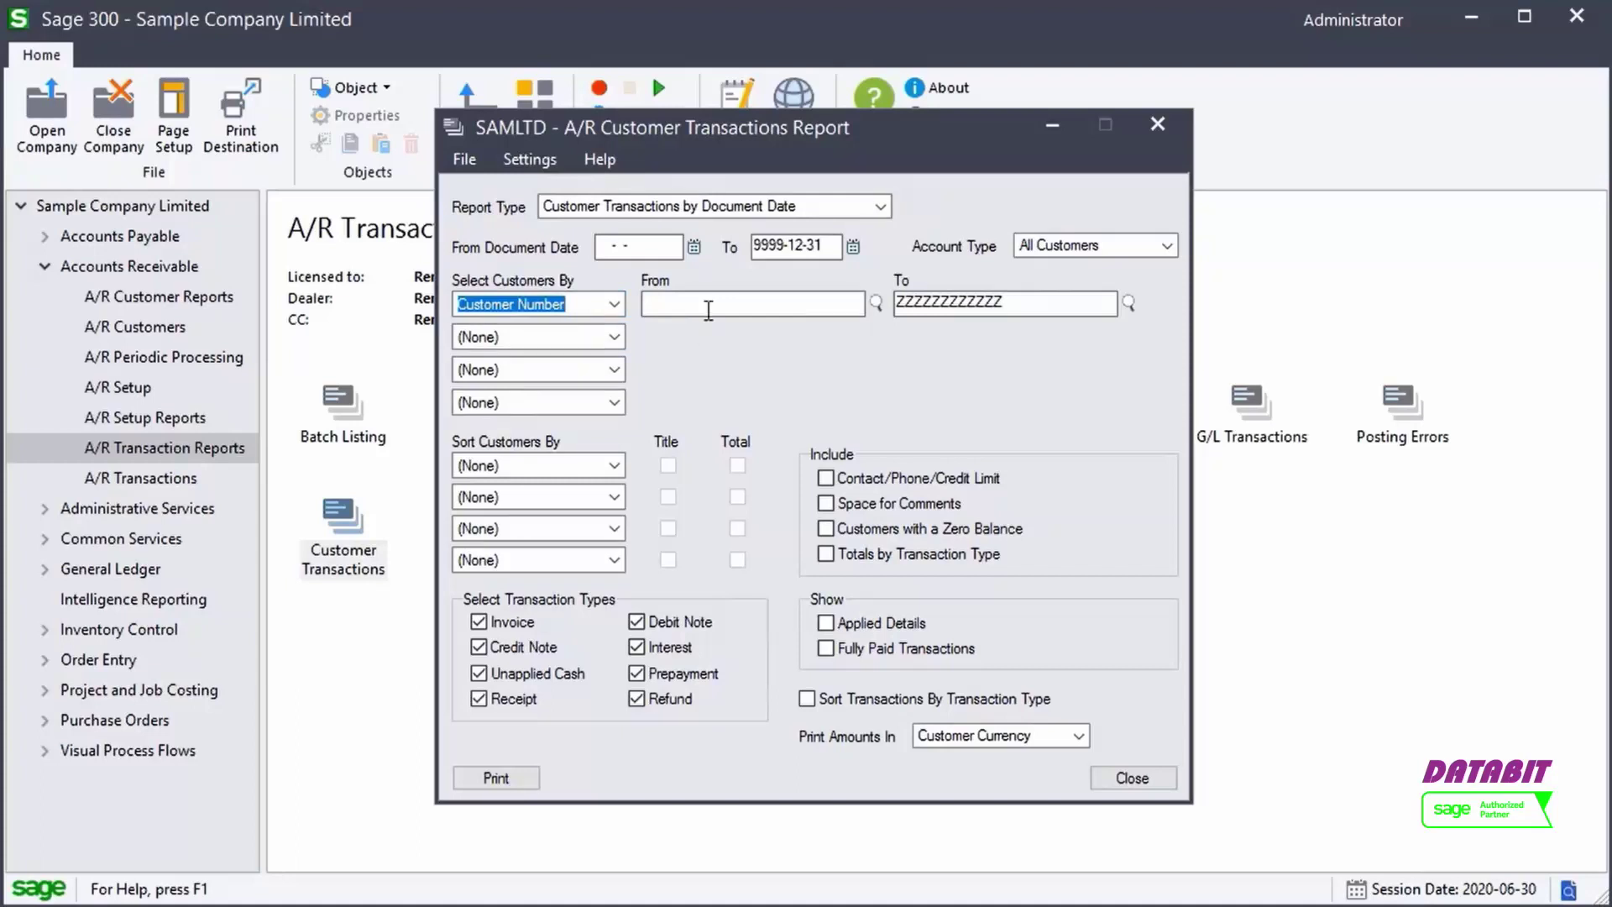
click(708, 308)
text(1210)
key(Tab)
text(1210)
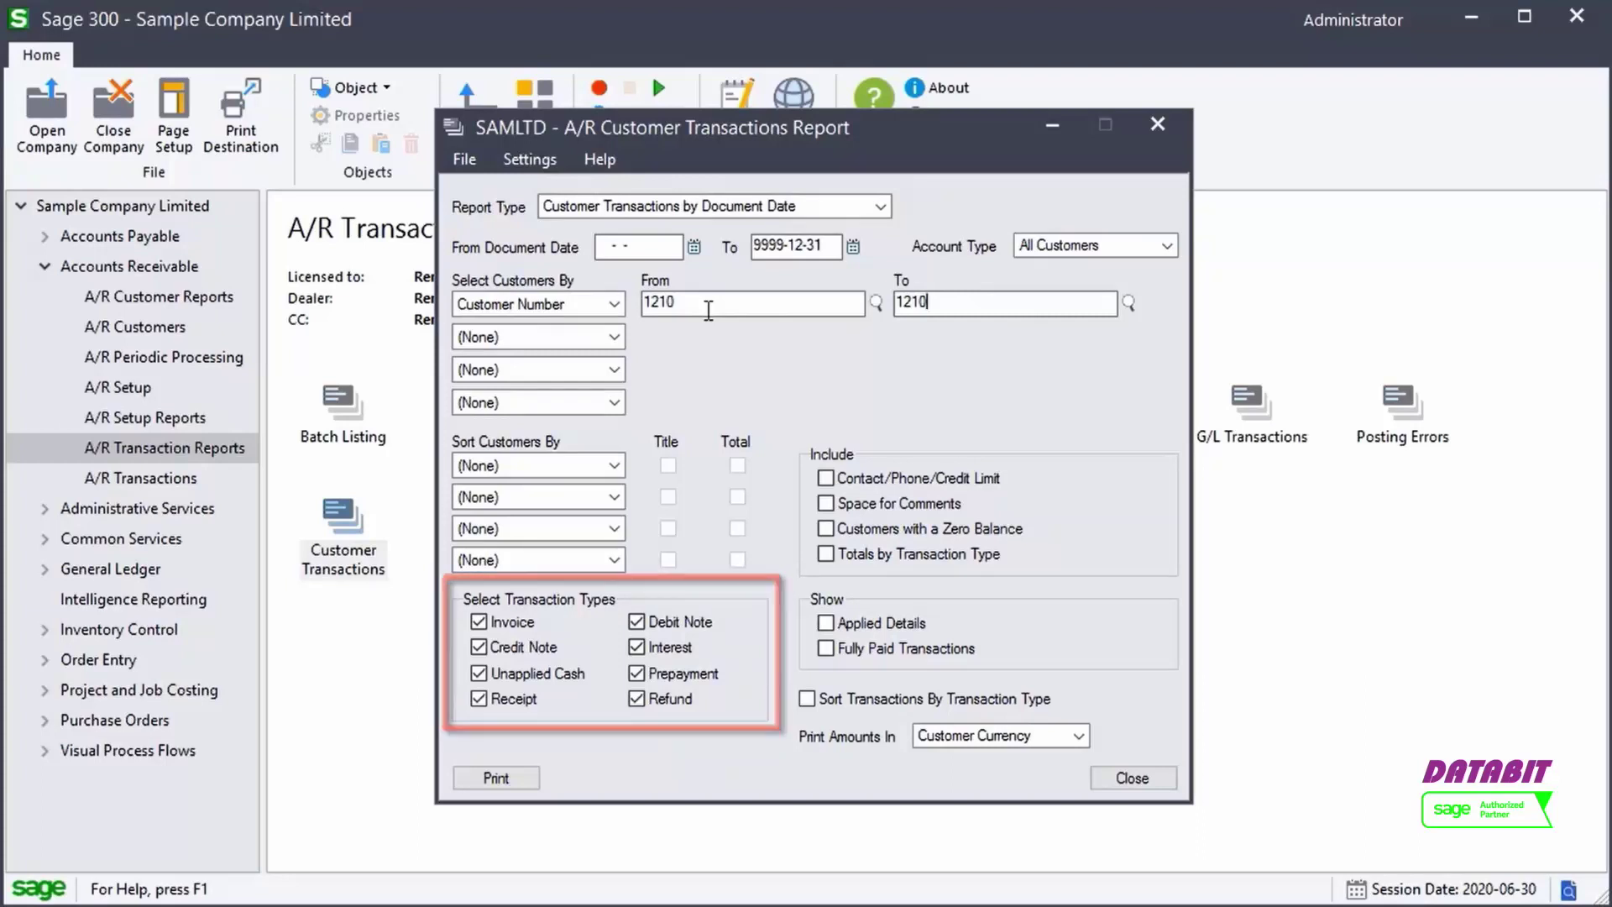
click(840, 625)
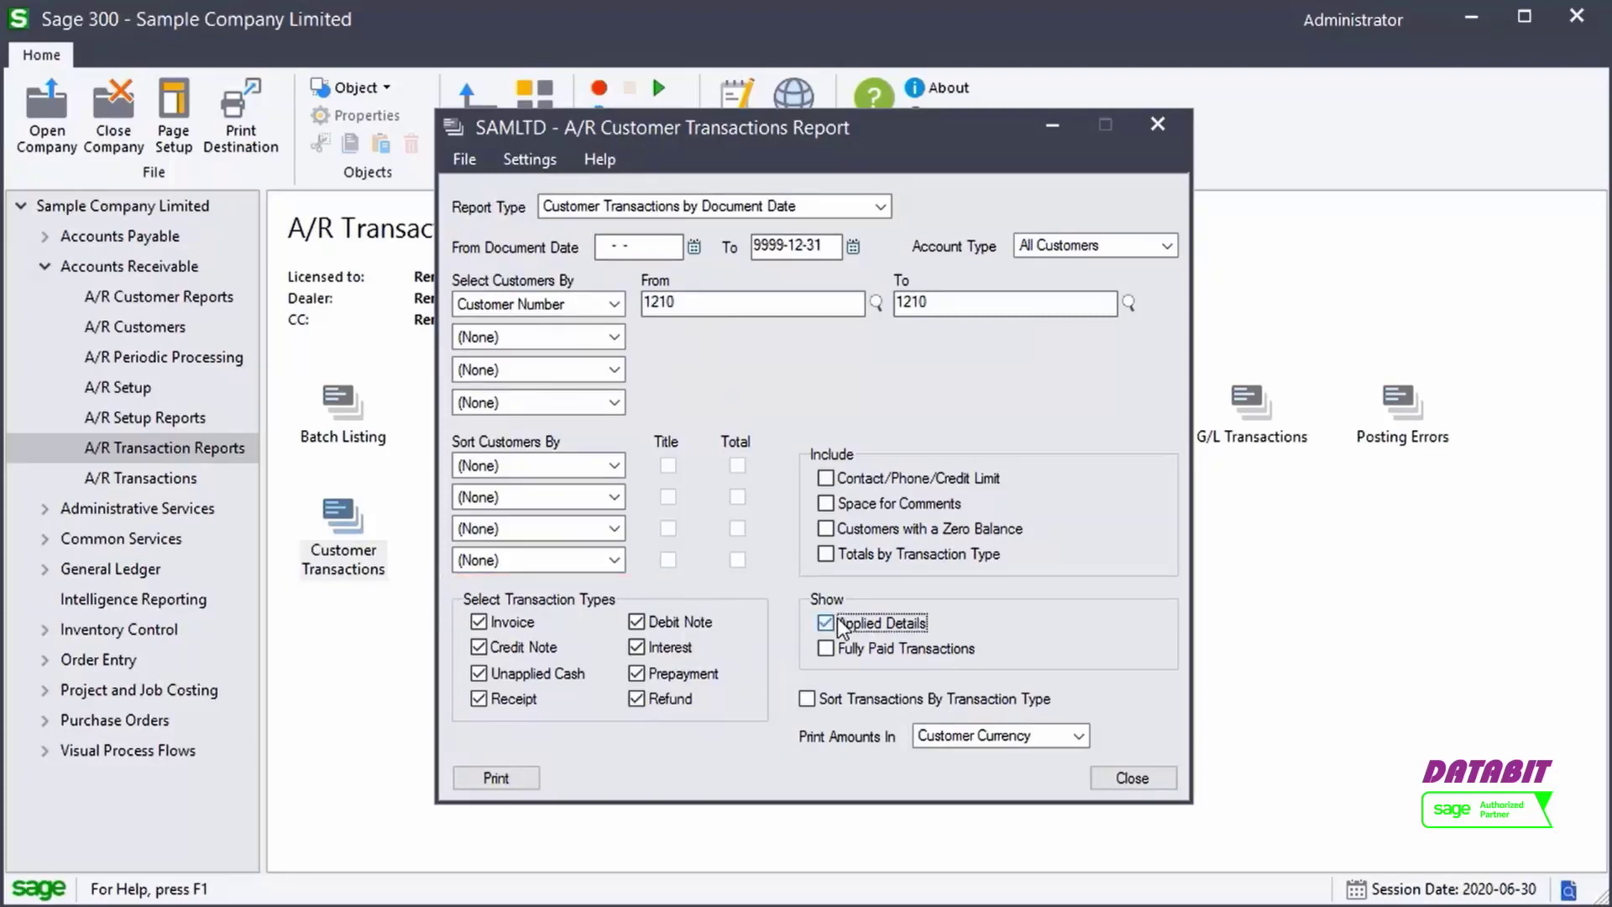
- Preview the customer transactions report, then close the preview and its settings
click(496, 777)
drag(1580, 485, 1560, 661)
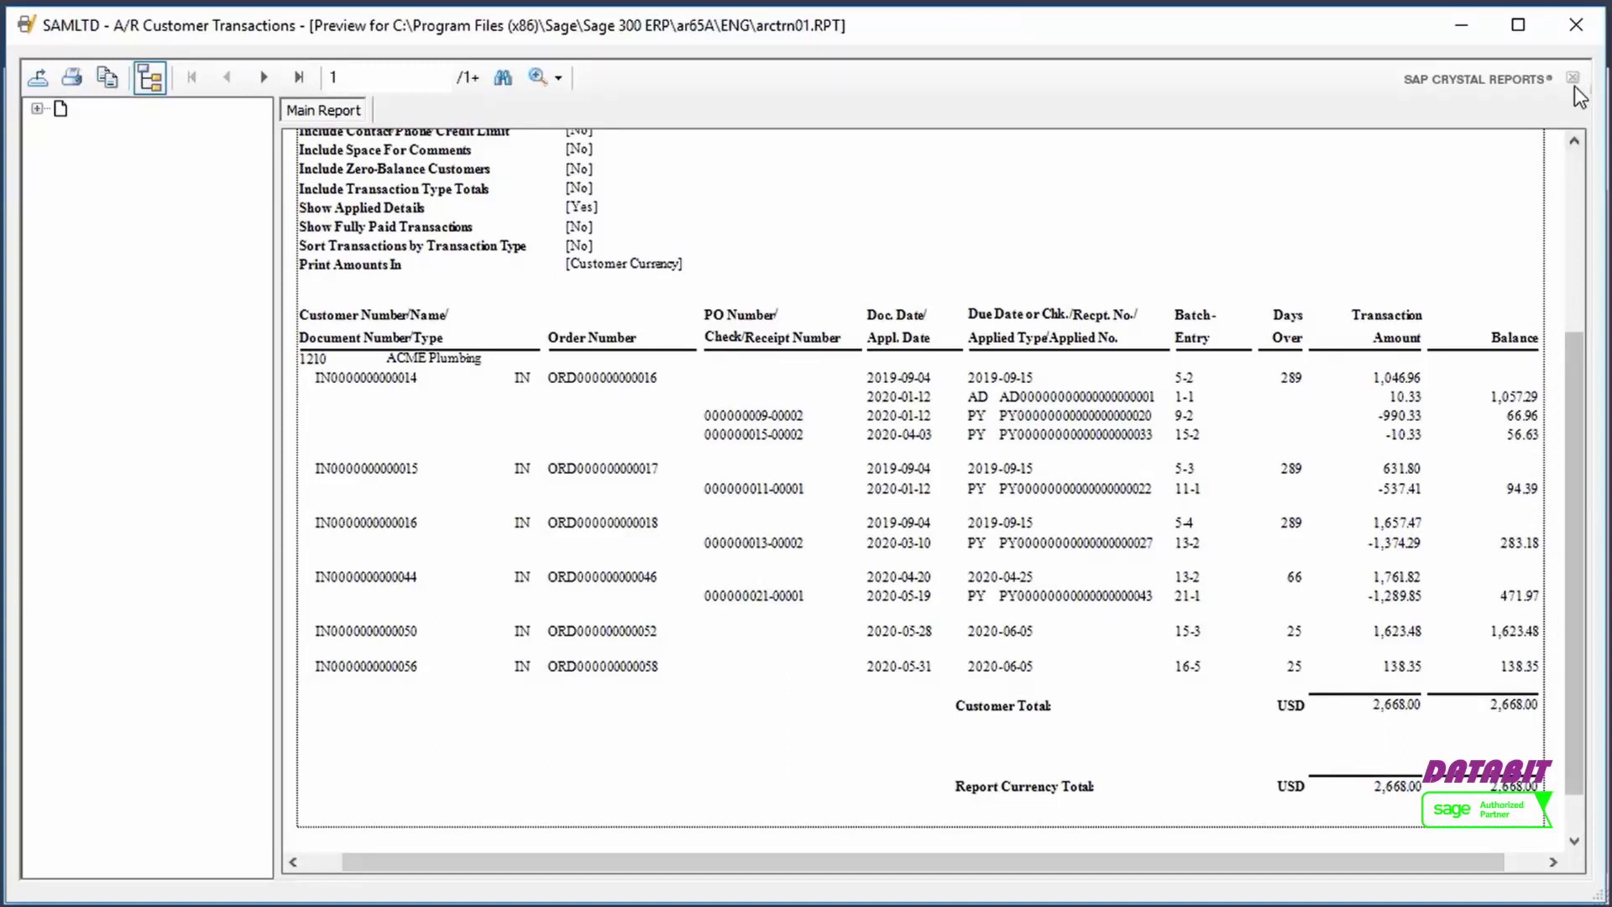
click(1576, 31)
click(1157, 124)
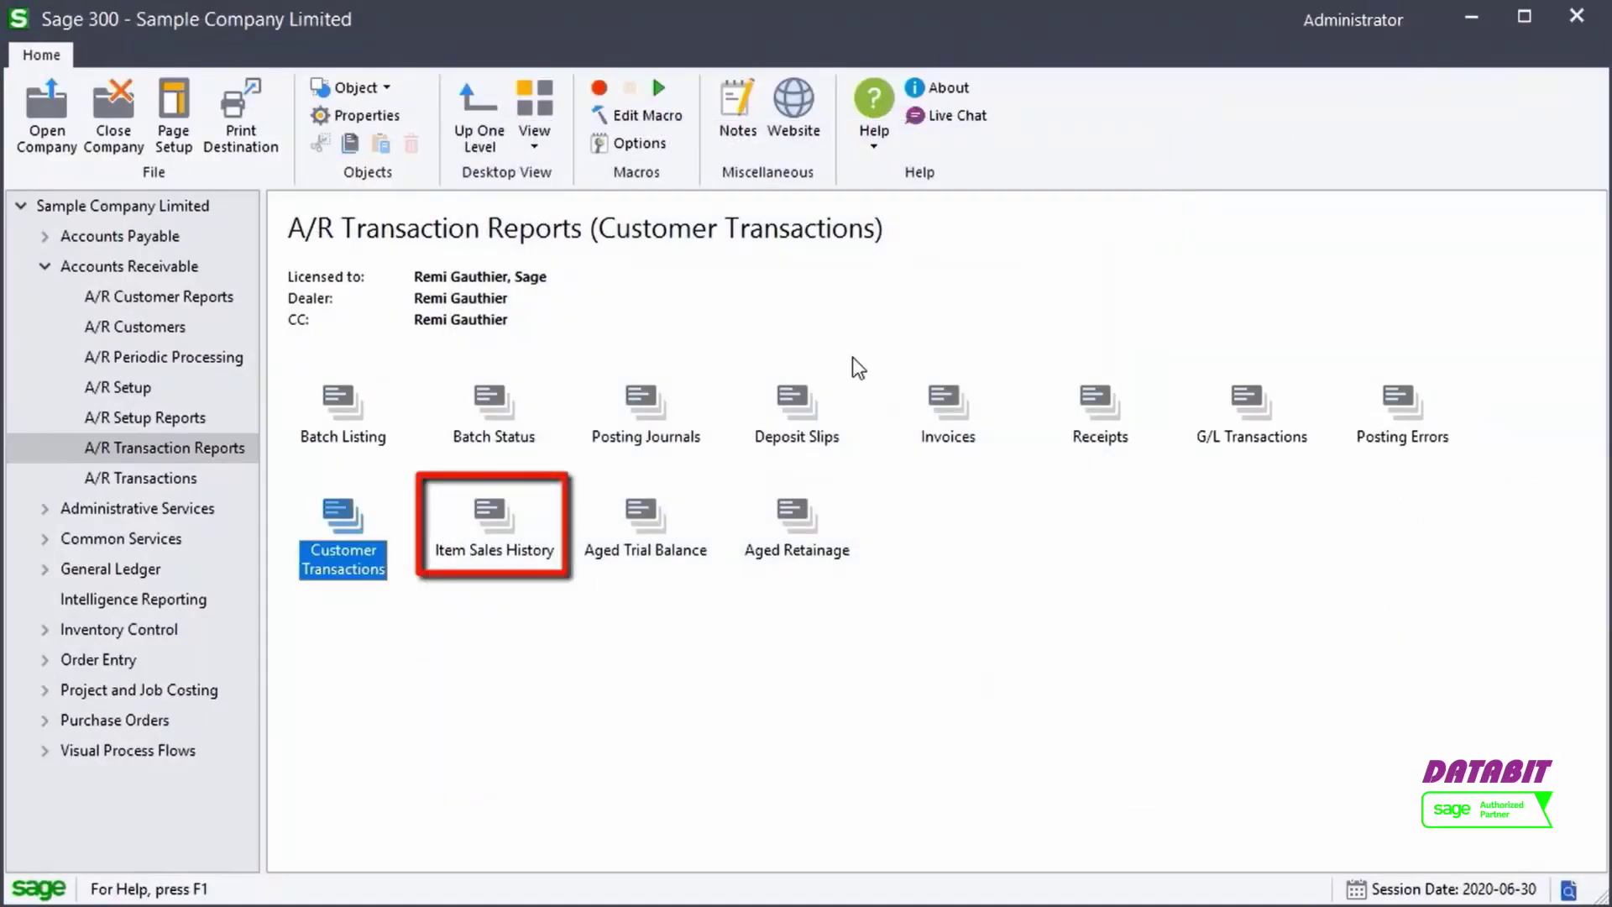
- Open Item Sales History settings and limit the item range to BK-360 through BK-360
double_click(526, 535)
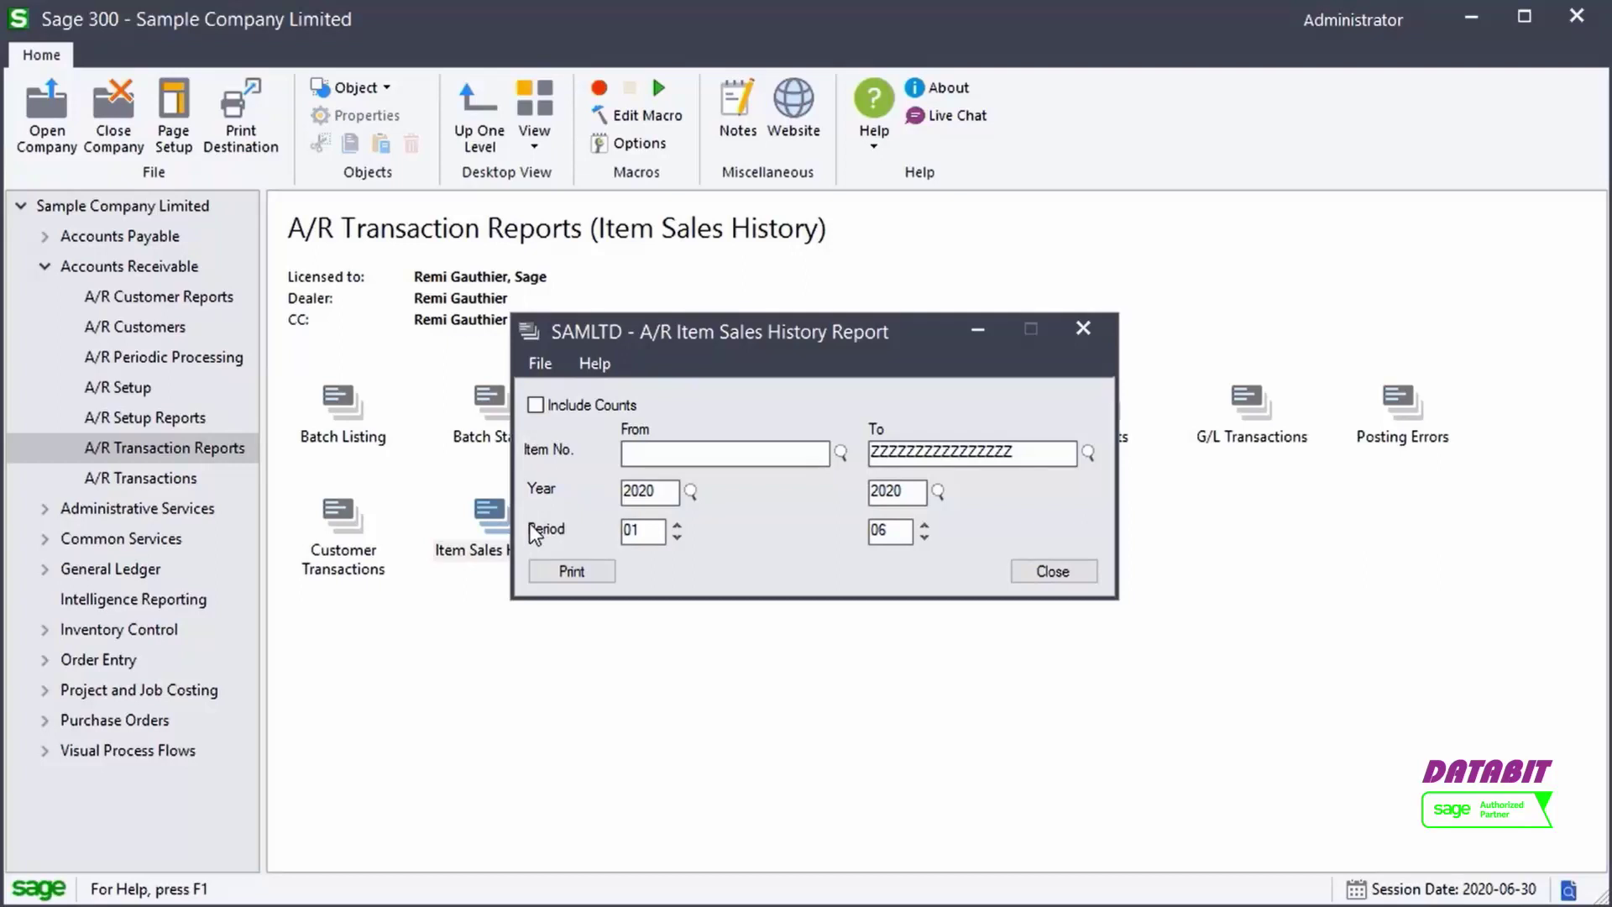
click(654, 458)
text(BK-360)
key(Tab)
text(BK-360)
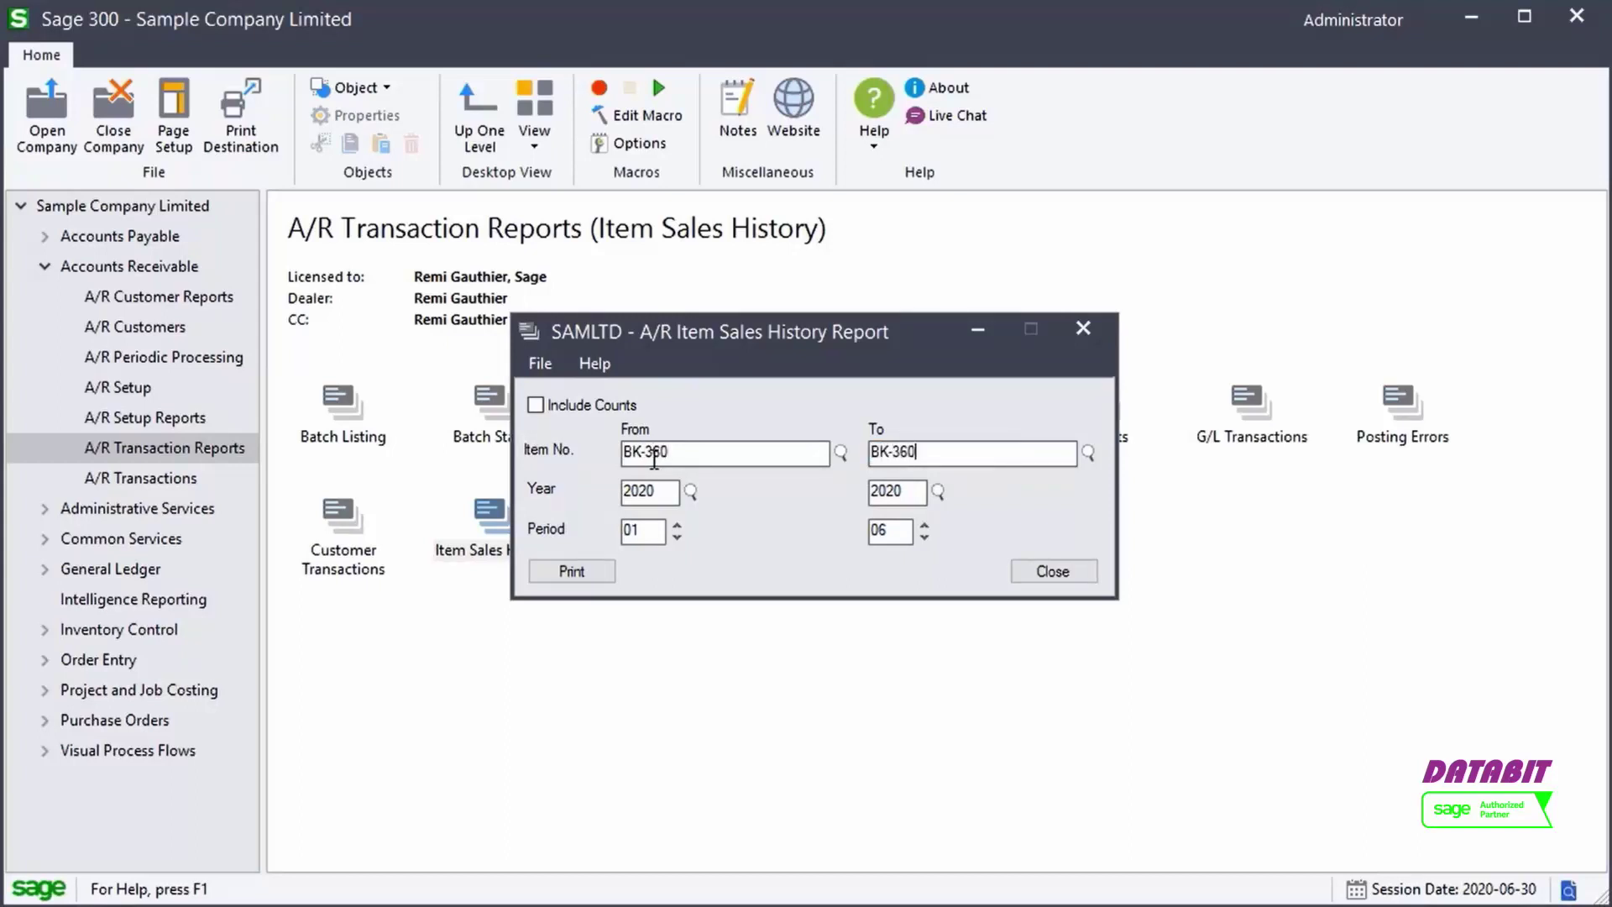
- Preview the BK-360 item sales history, then close the preview and its settings
click(588, 574)
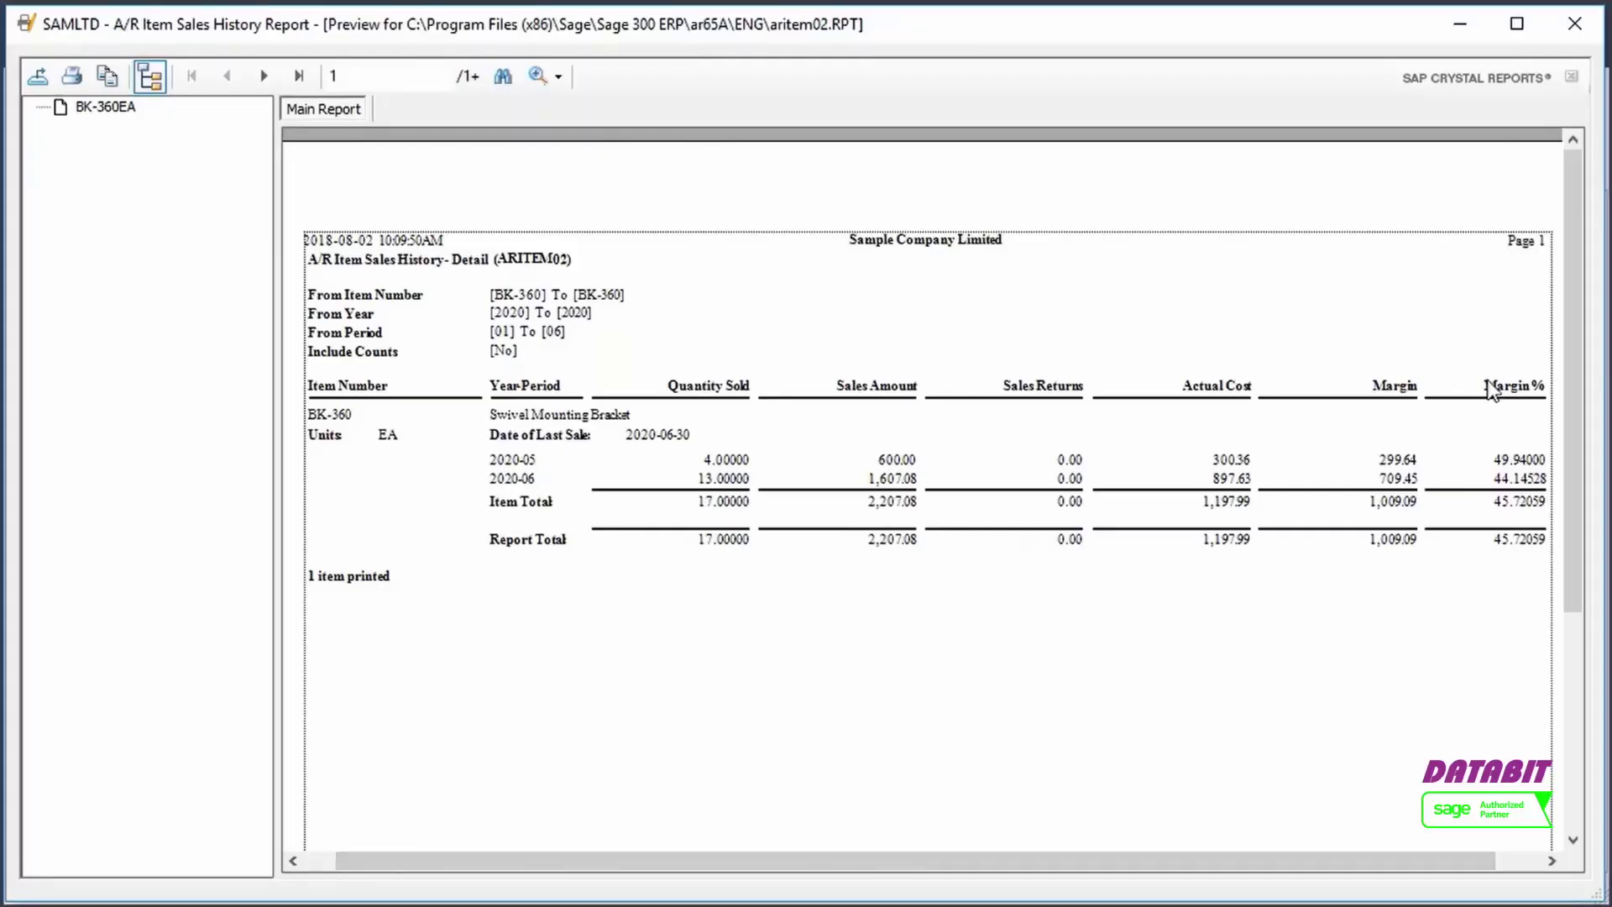
click(1576, 23)
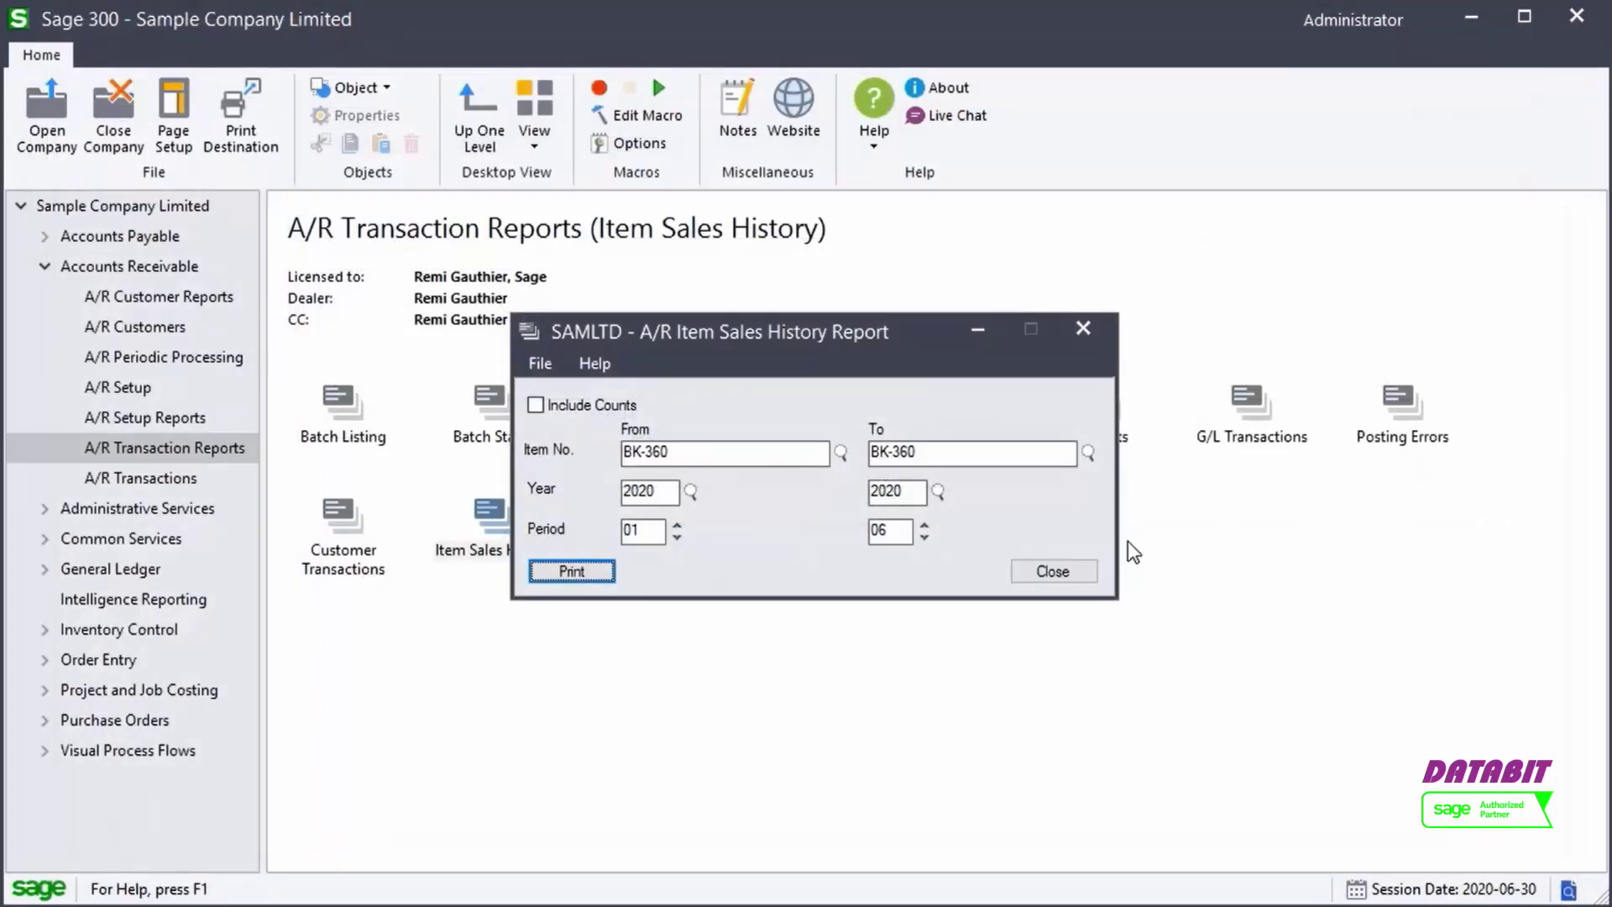
click(1049, 571)
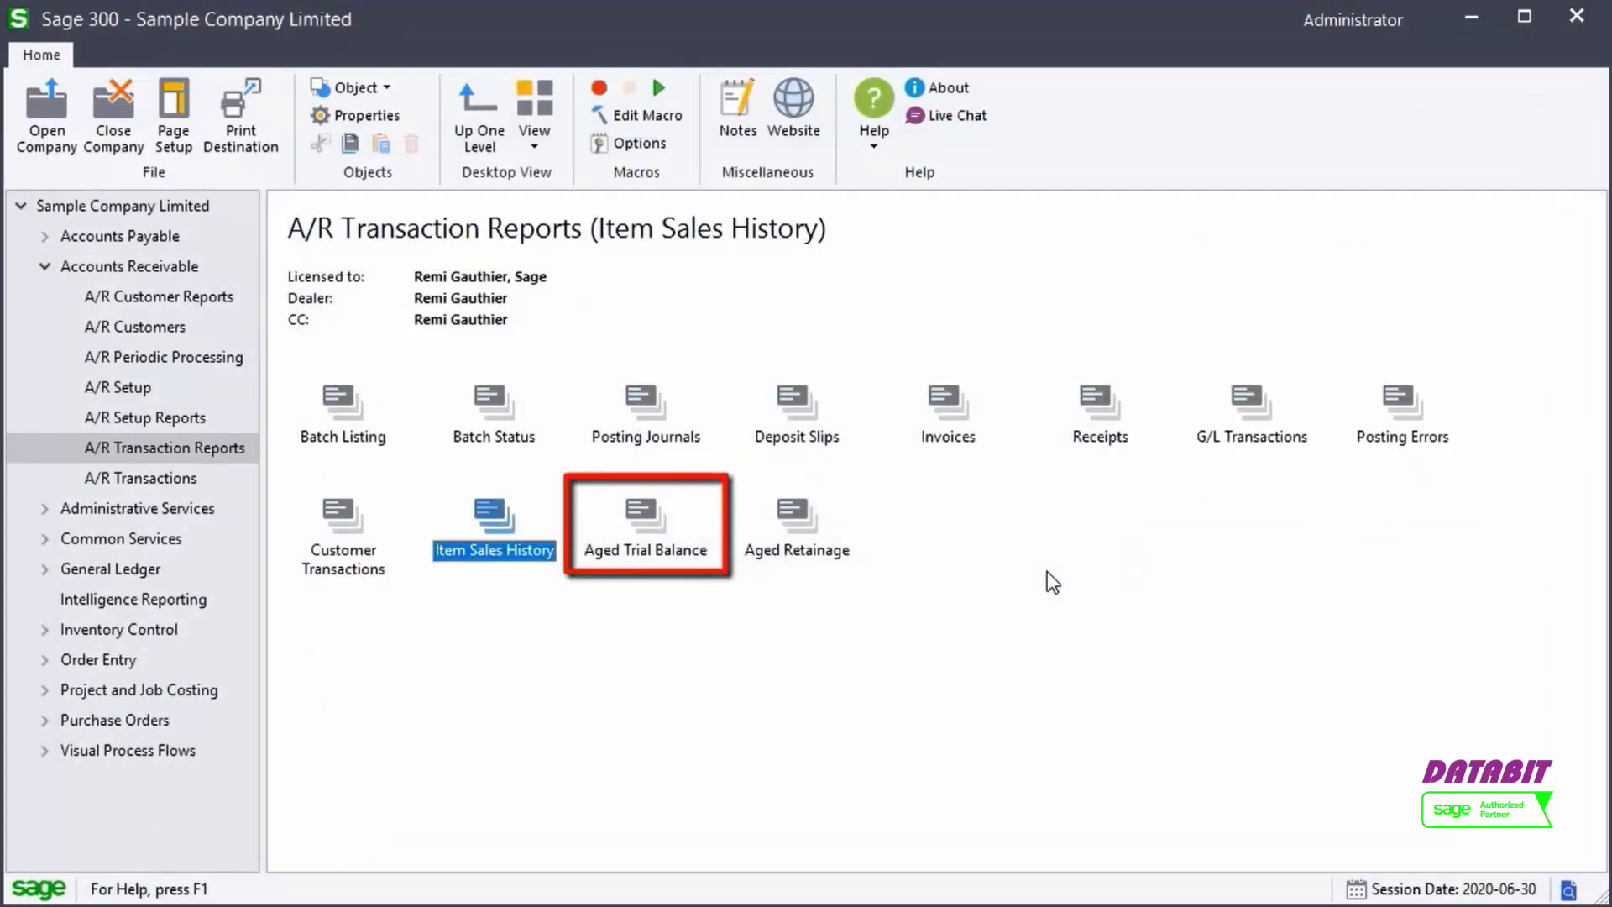
- Open the A/R Aged Trial Balance report settings from the Transaction Reports page
double_click(658, 538)
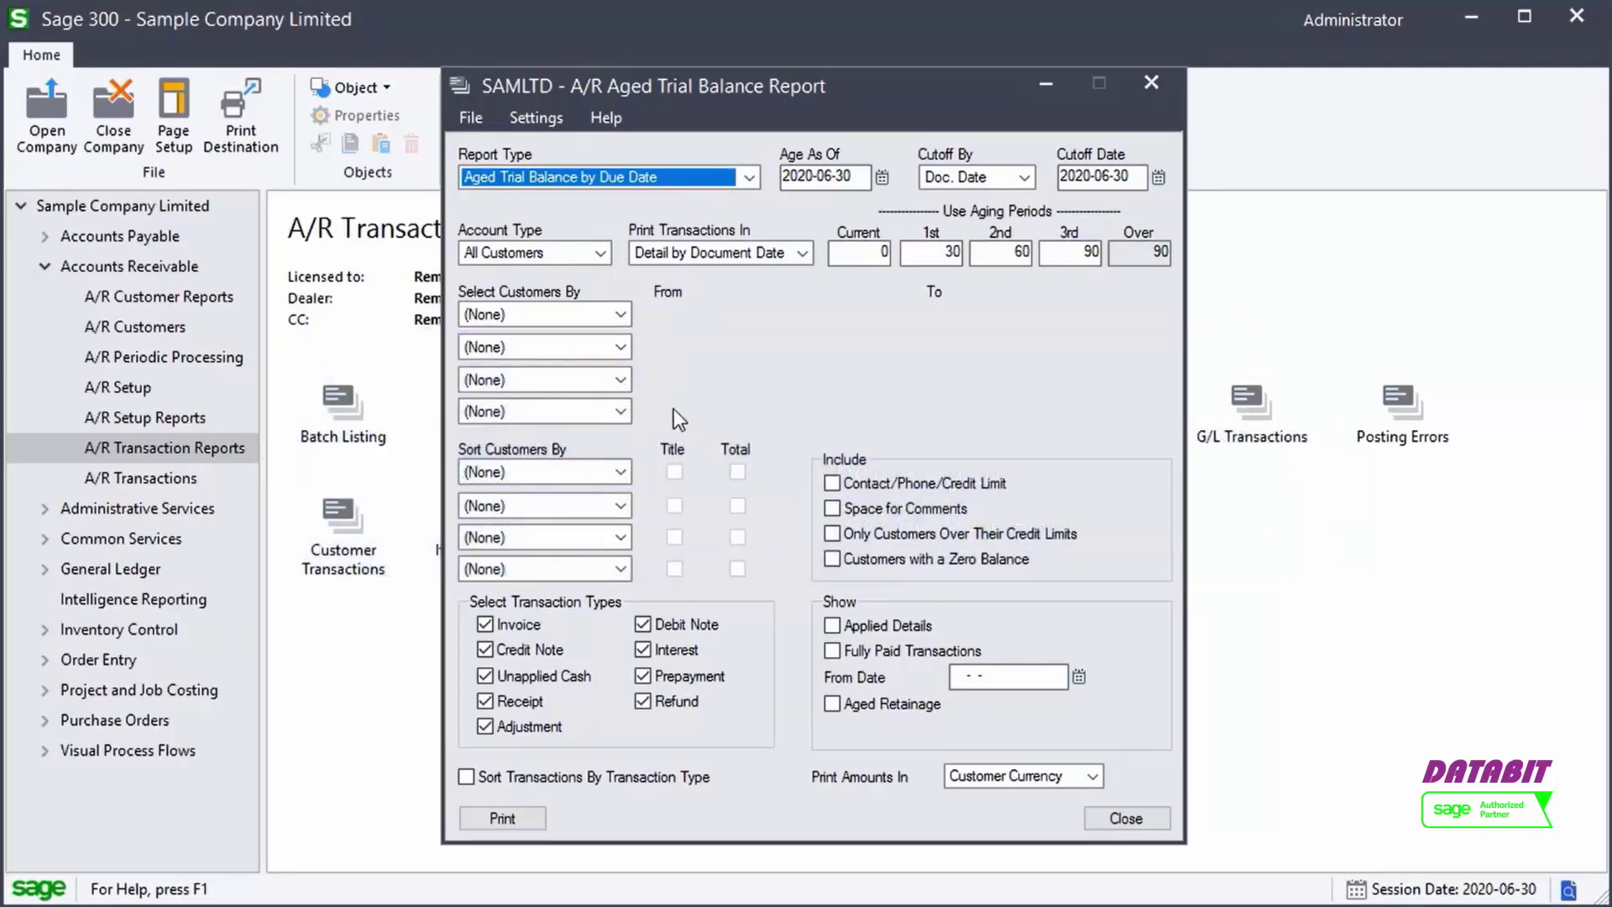
- Keep aging by due date and Detail by Document Date, and include applied details
click(749, 177)
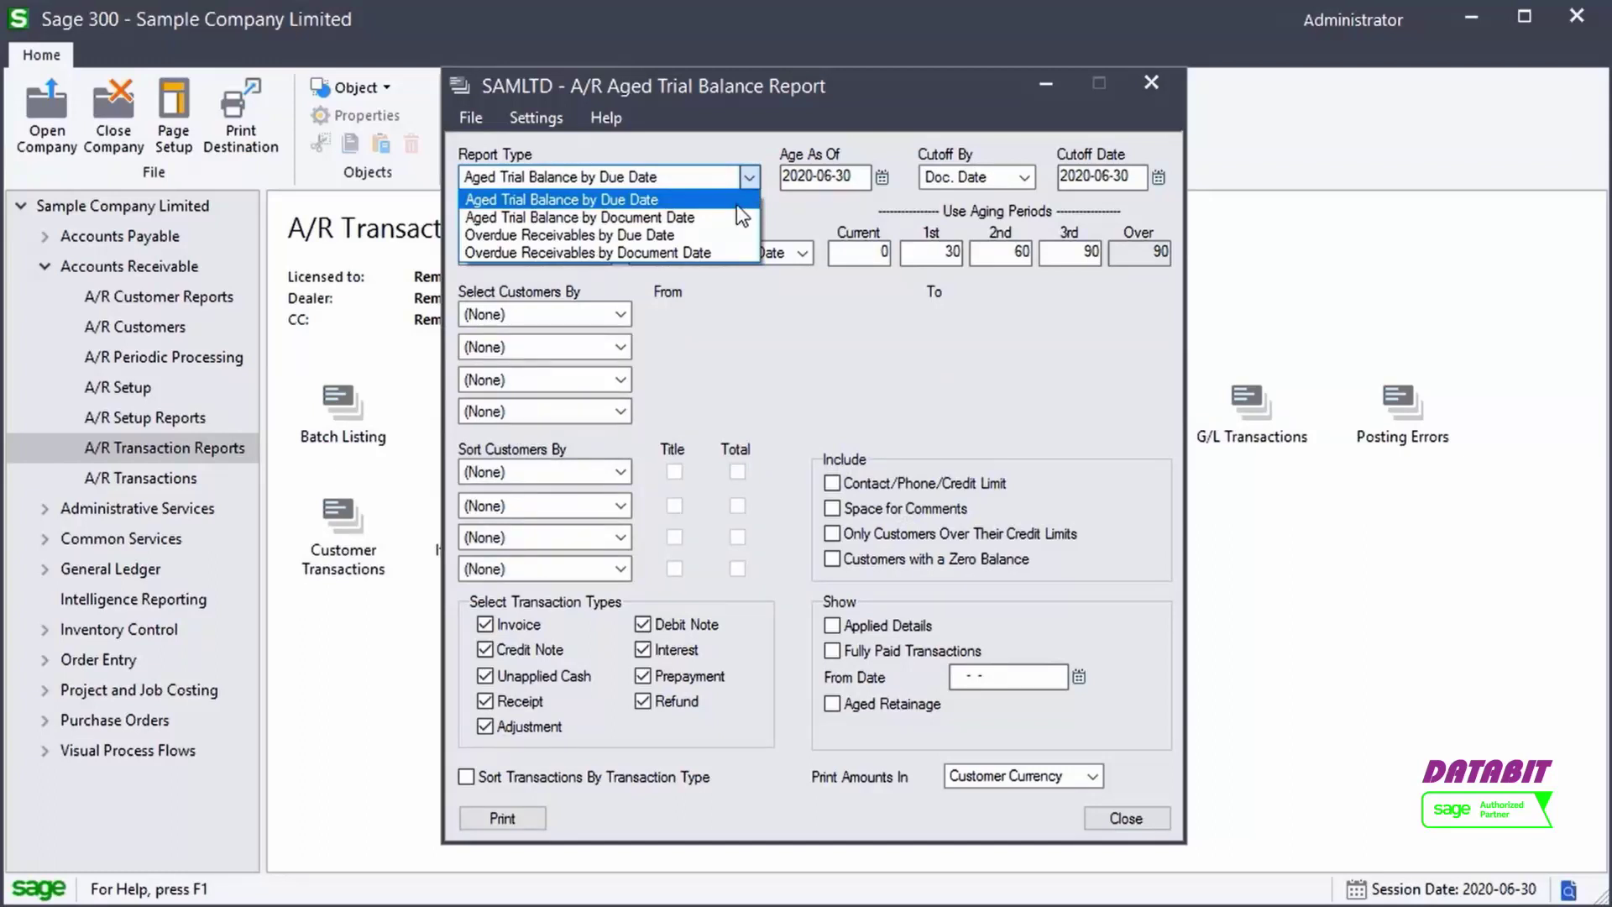
click(735, 203)
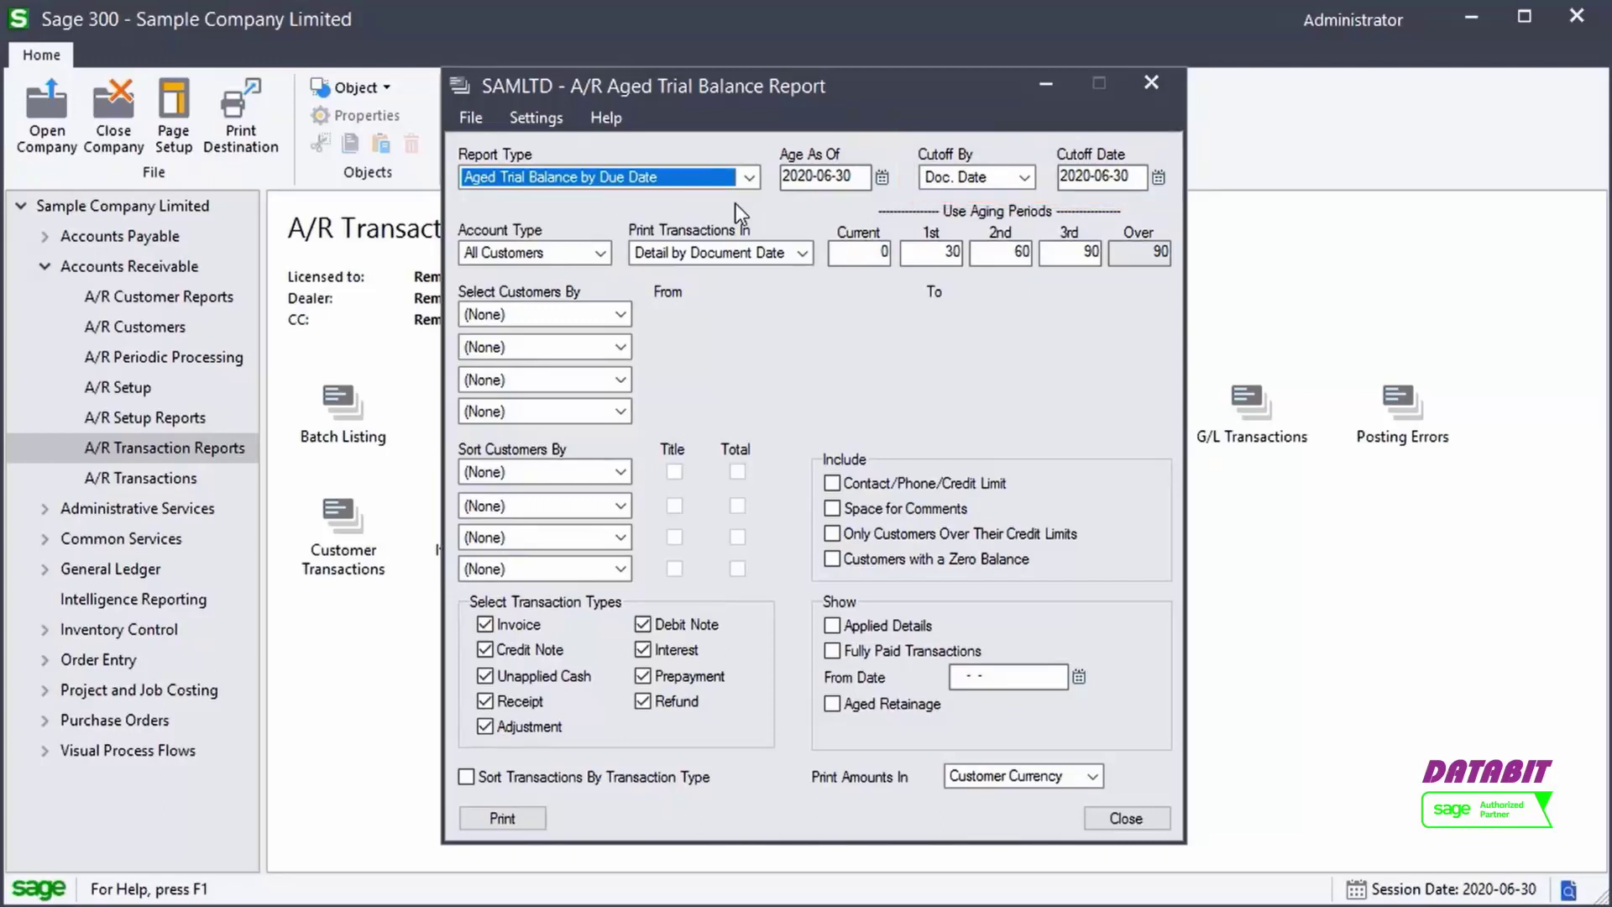
click(799, 251)
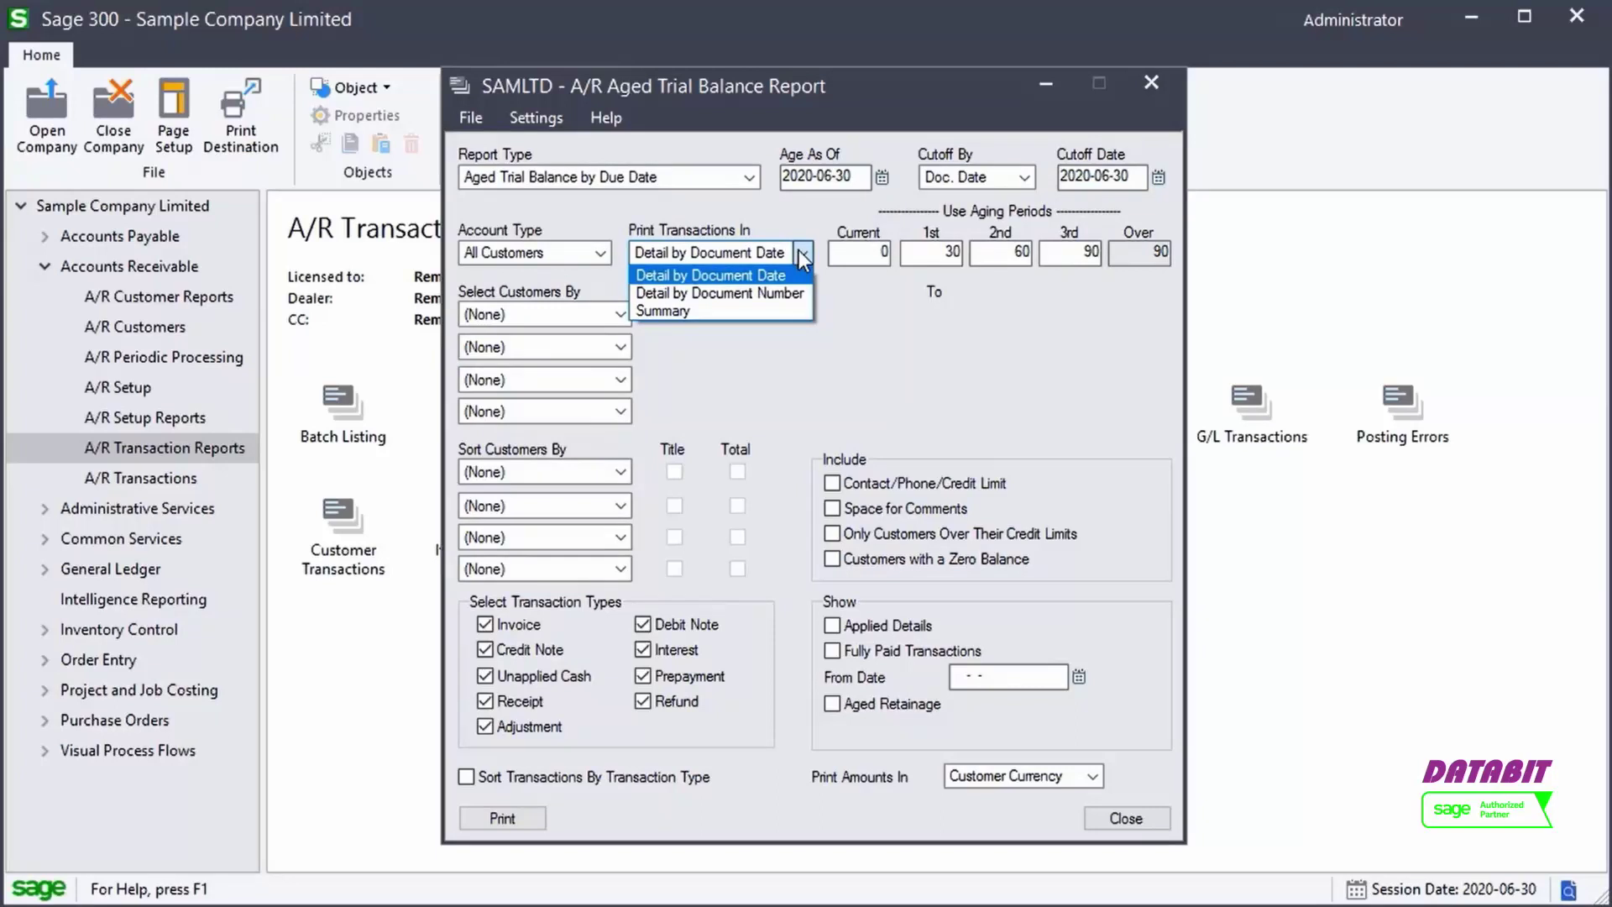
key(Escape)
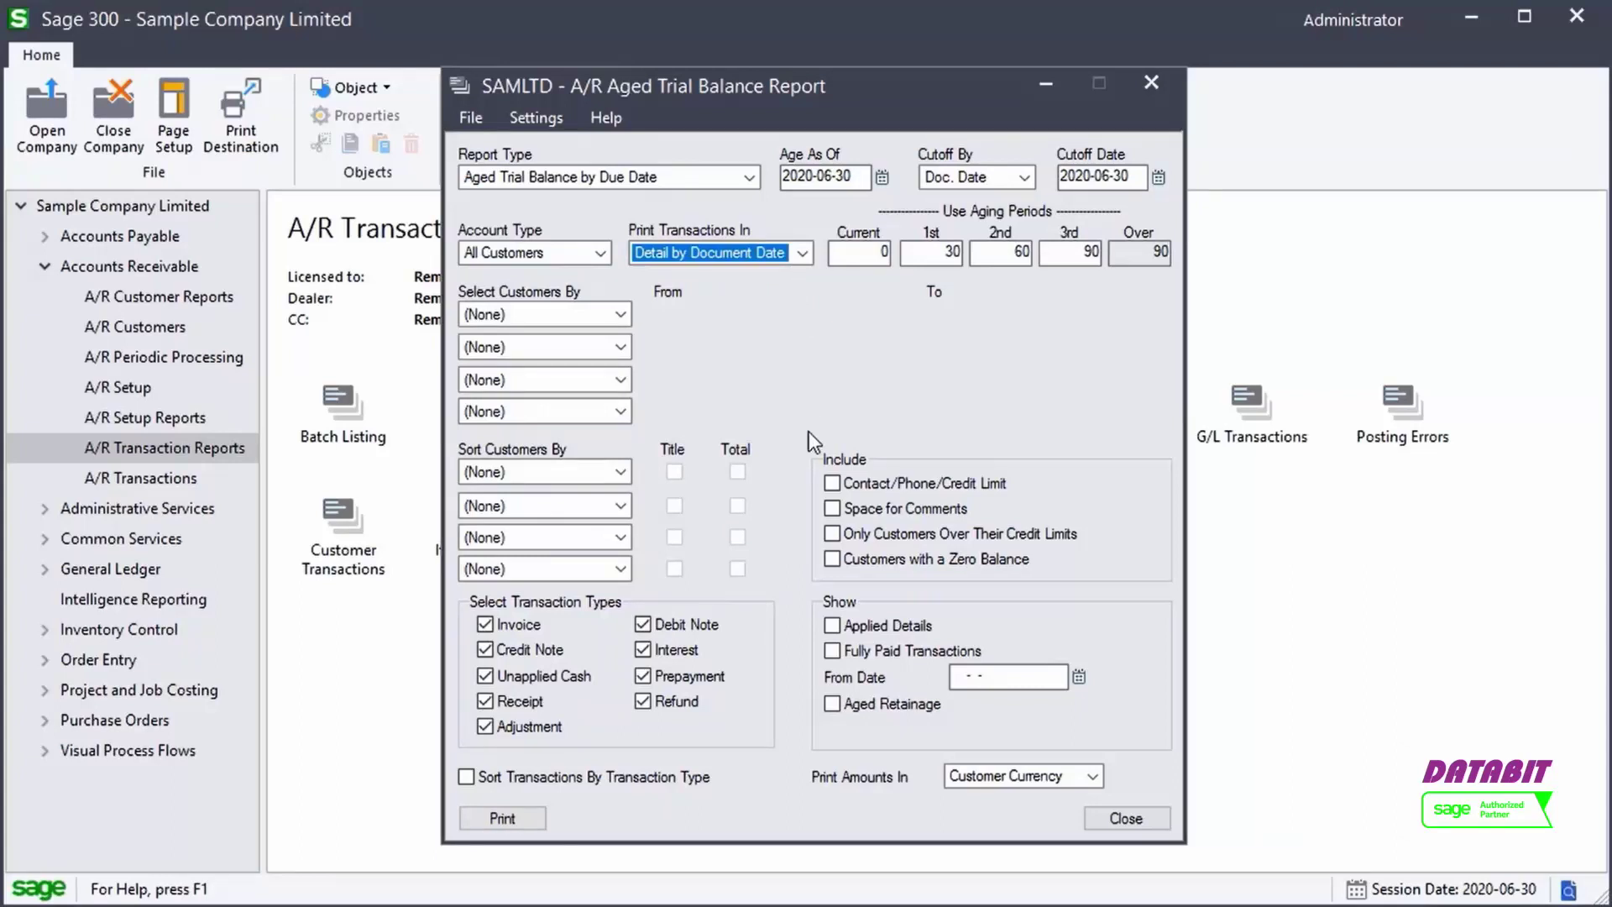
click(833, 626)
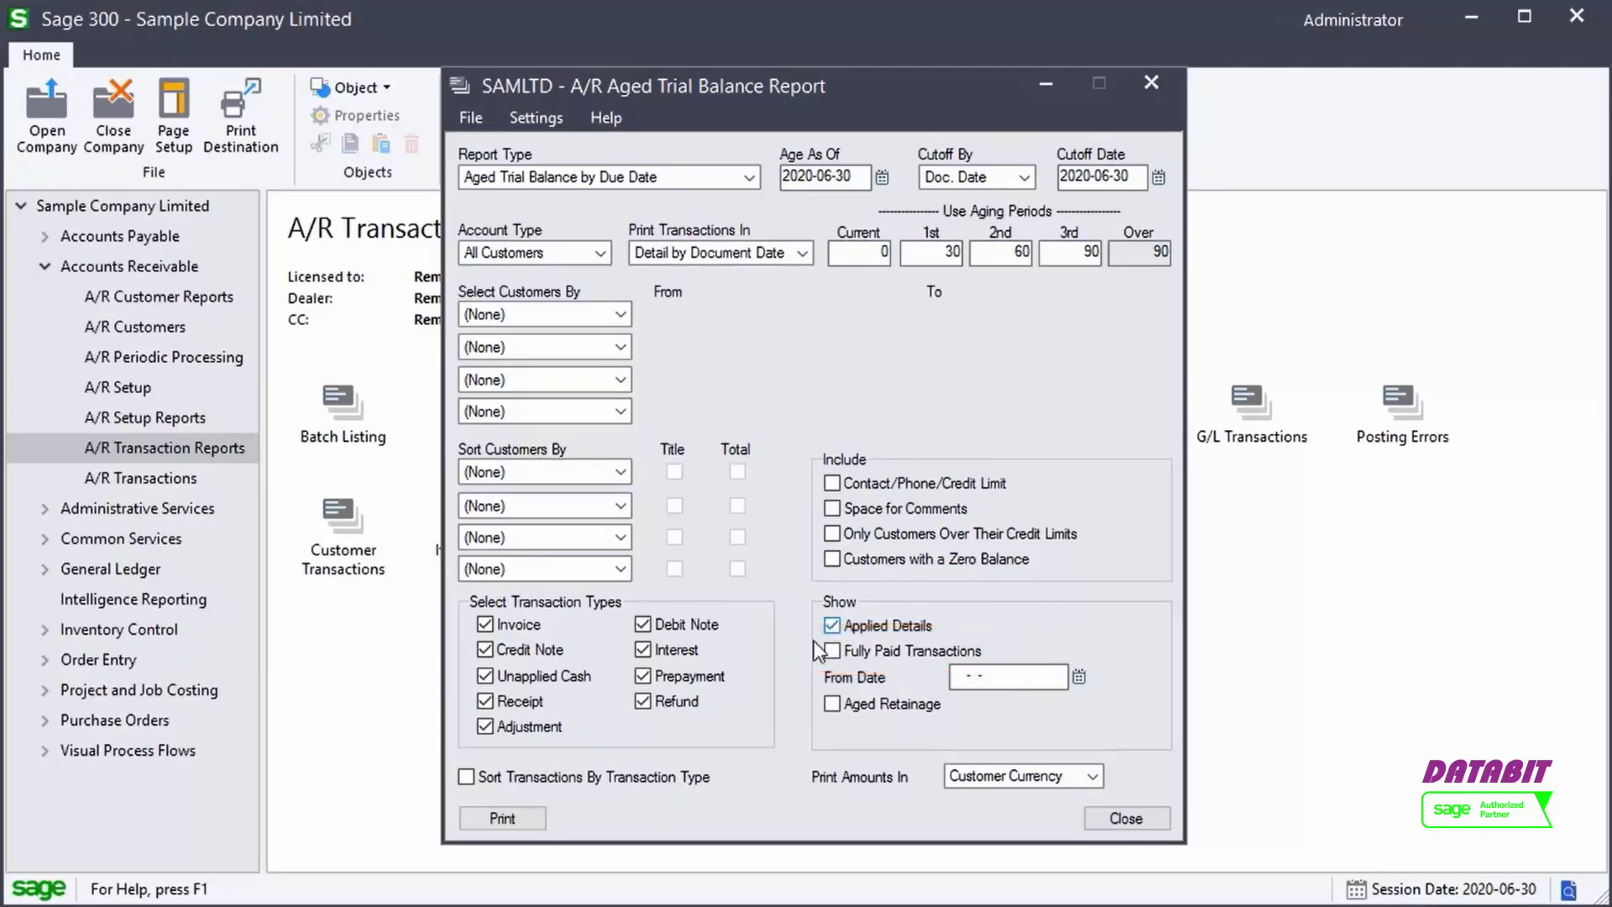
- Preview the aged trial balance, jump to the totals on page 9, then close it
click(525, 818)
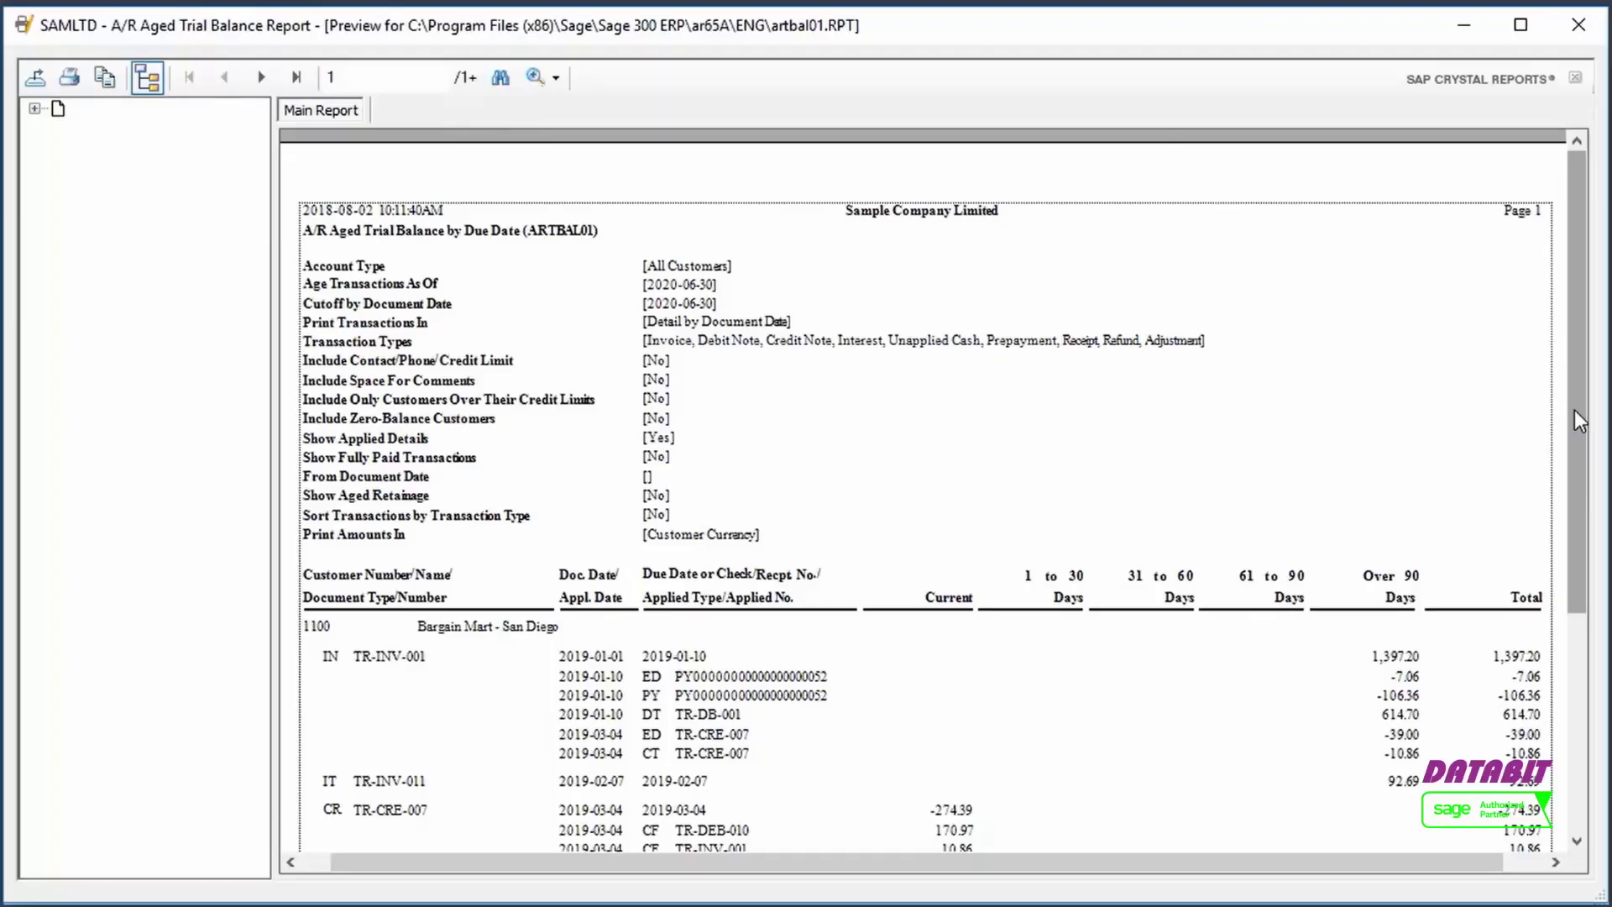
drag(1574, 411, 1577, 636)
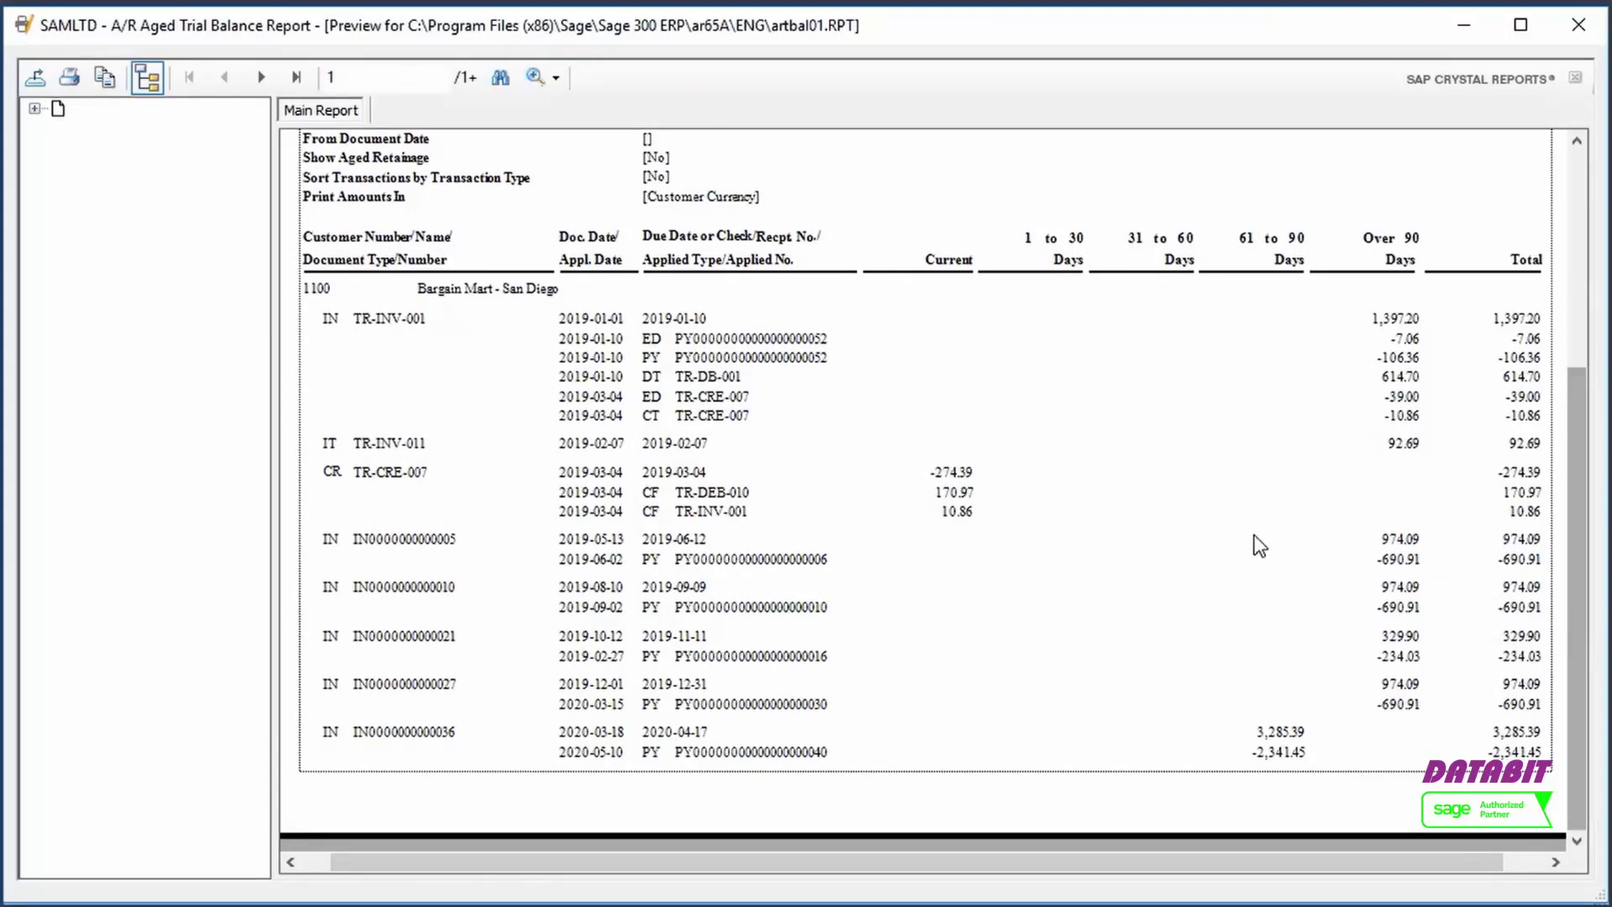
click(295, 79)
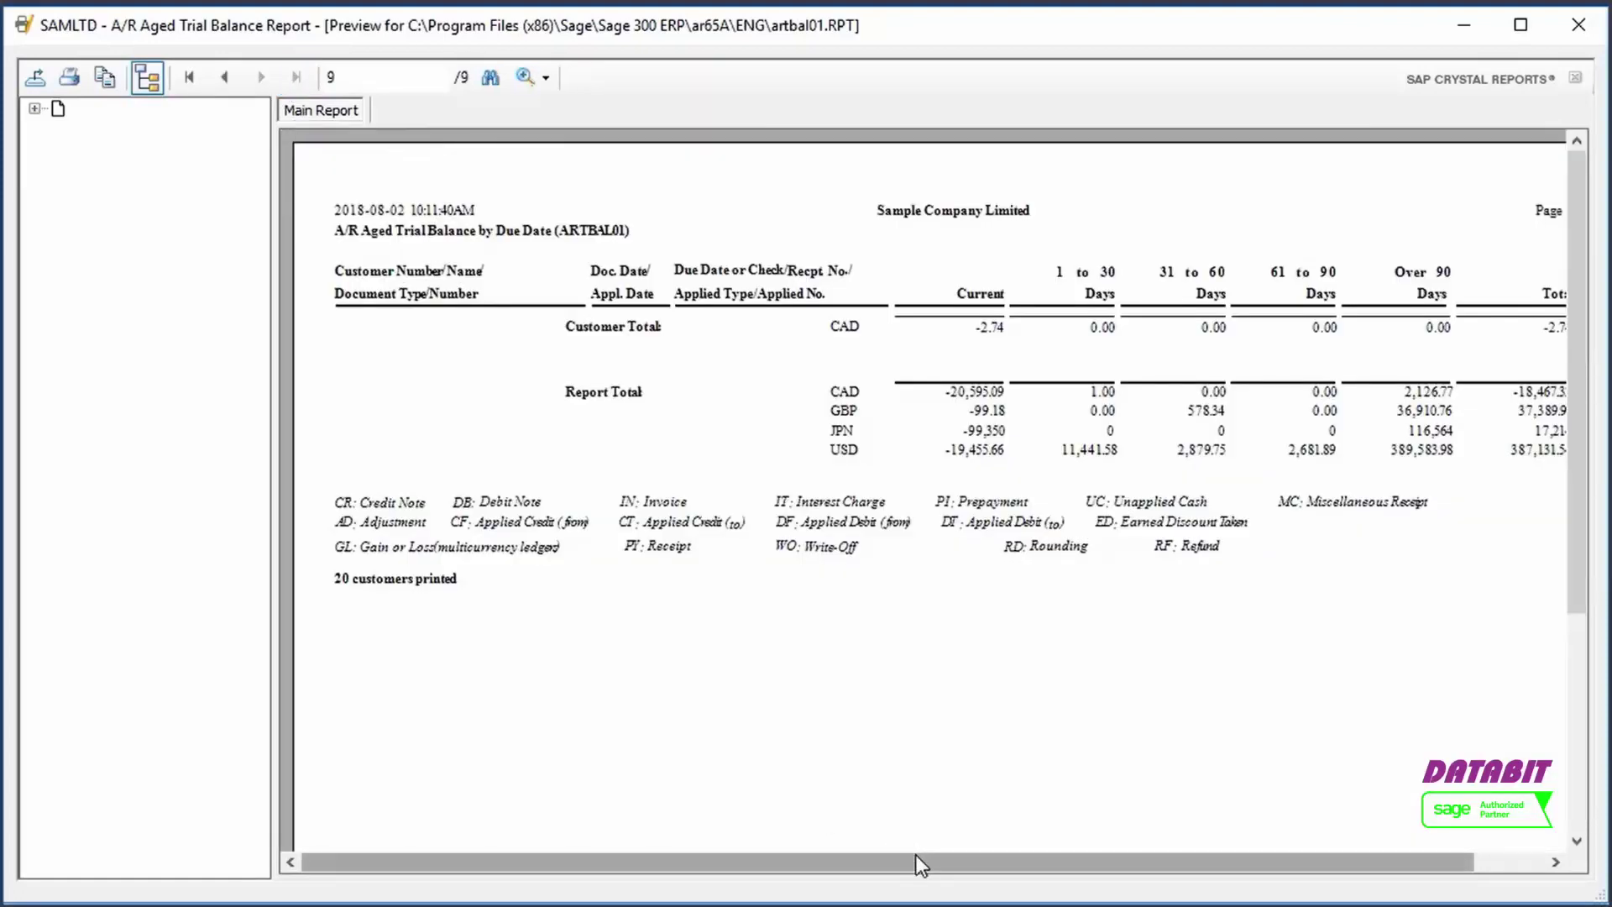
drag(916, 854, 954, 858)
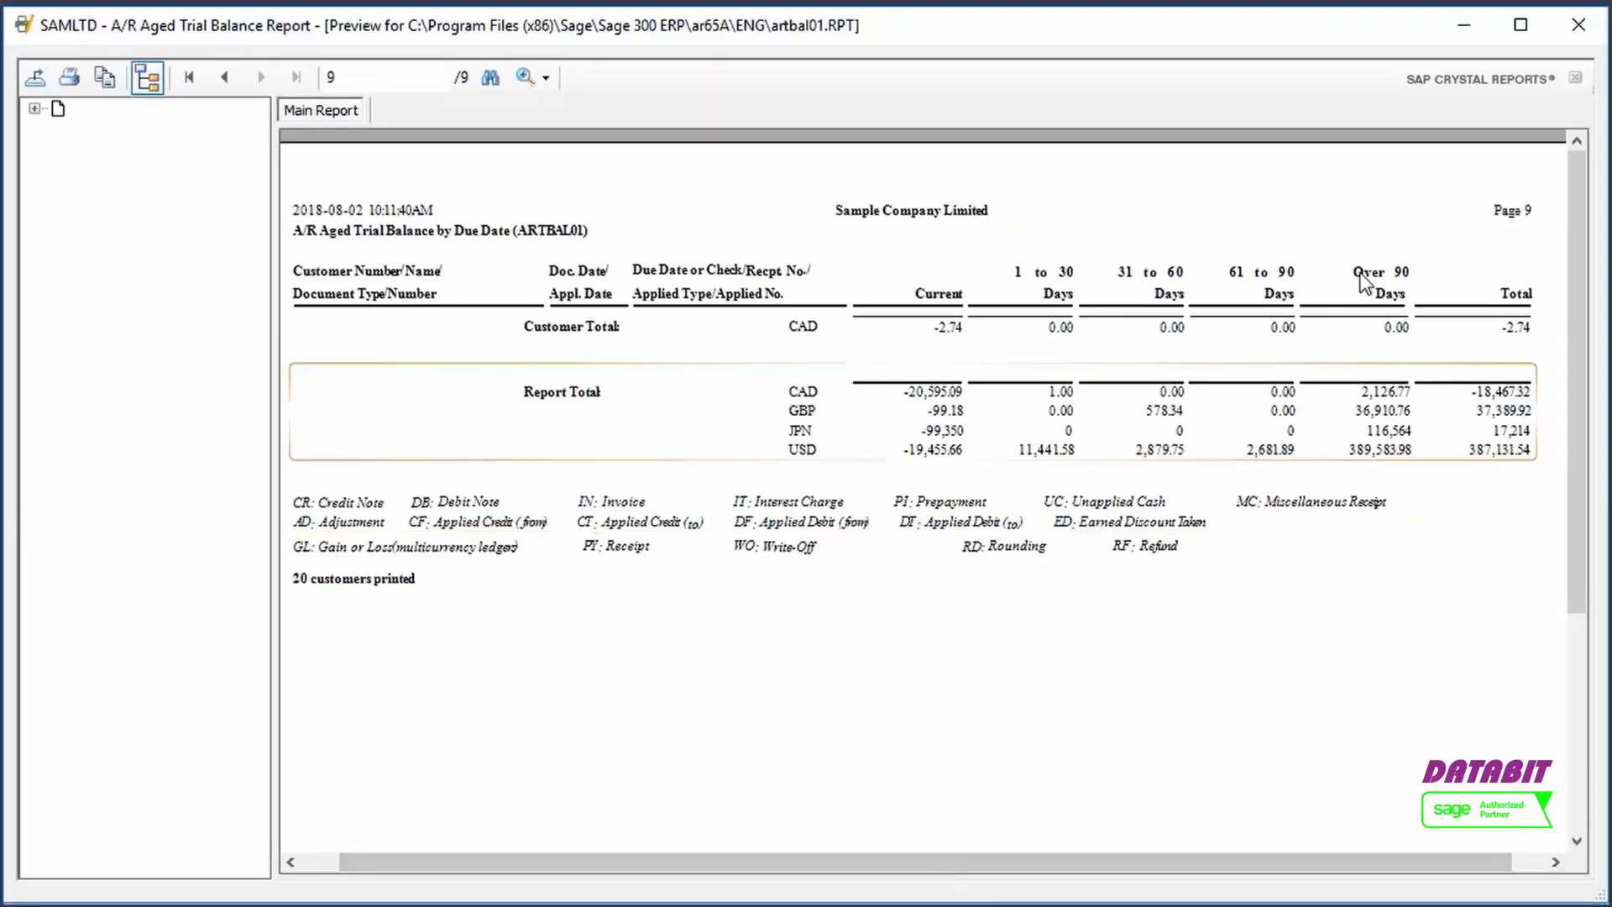
click(1577, 24)
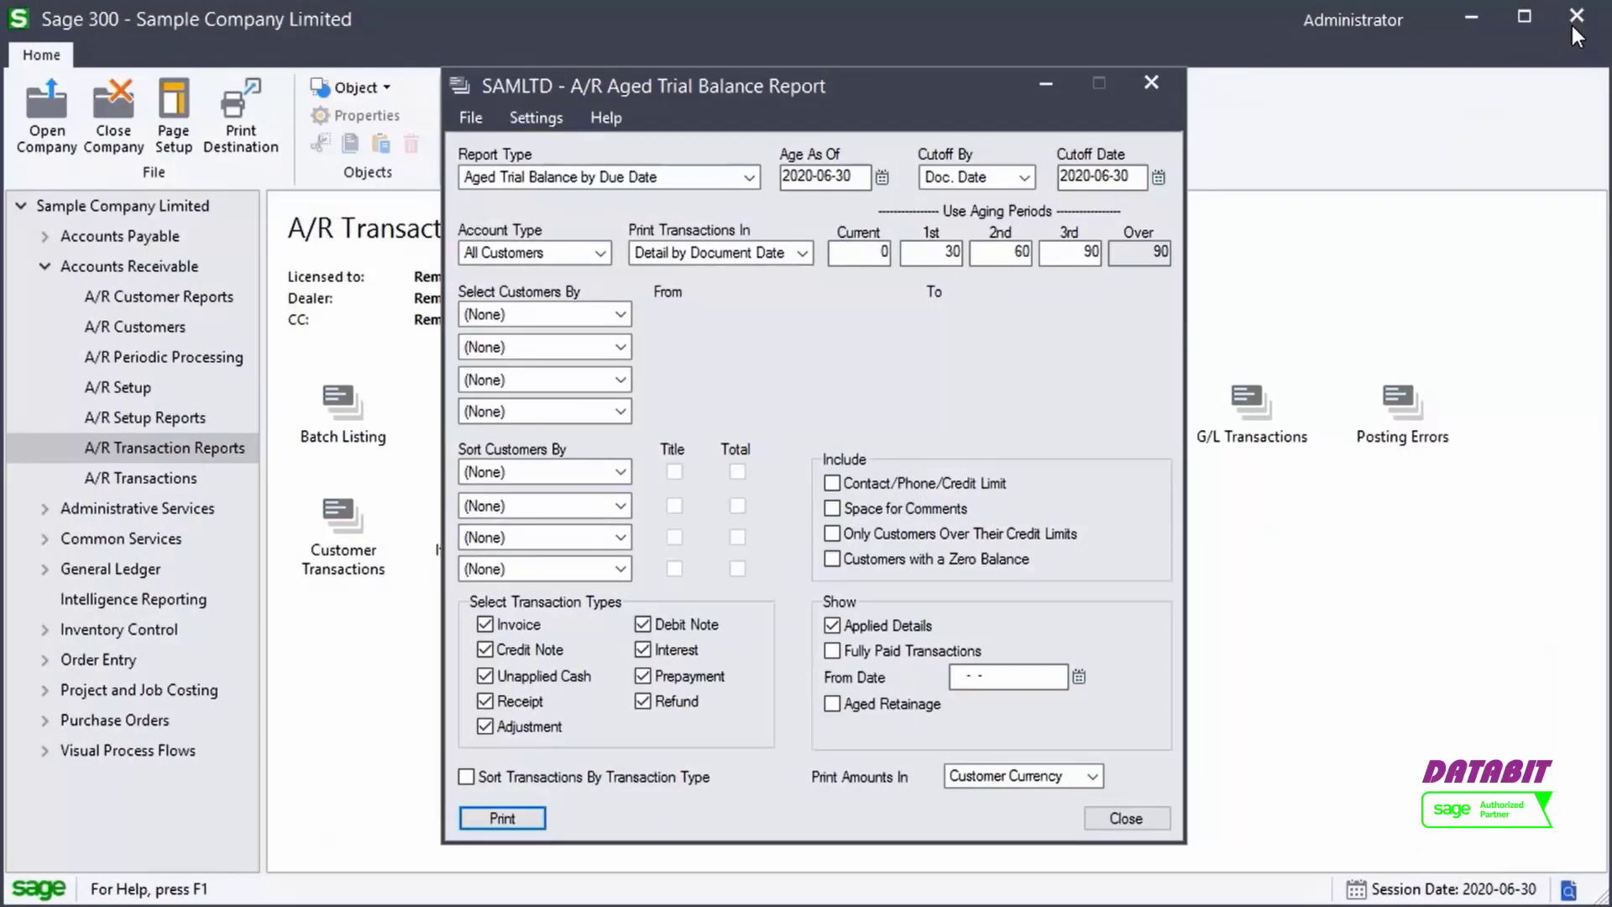
- Close the A/R Aged Trial Balance Report dialog
click(1129, 826)
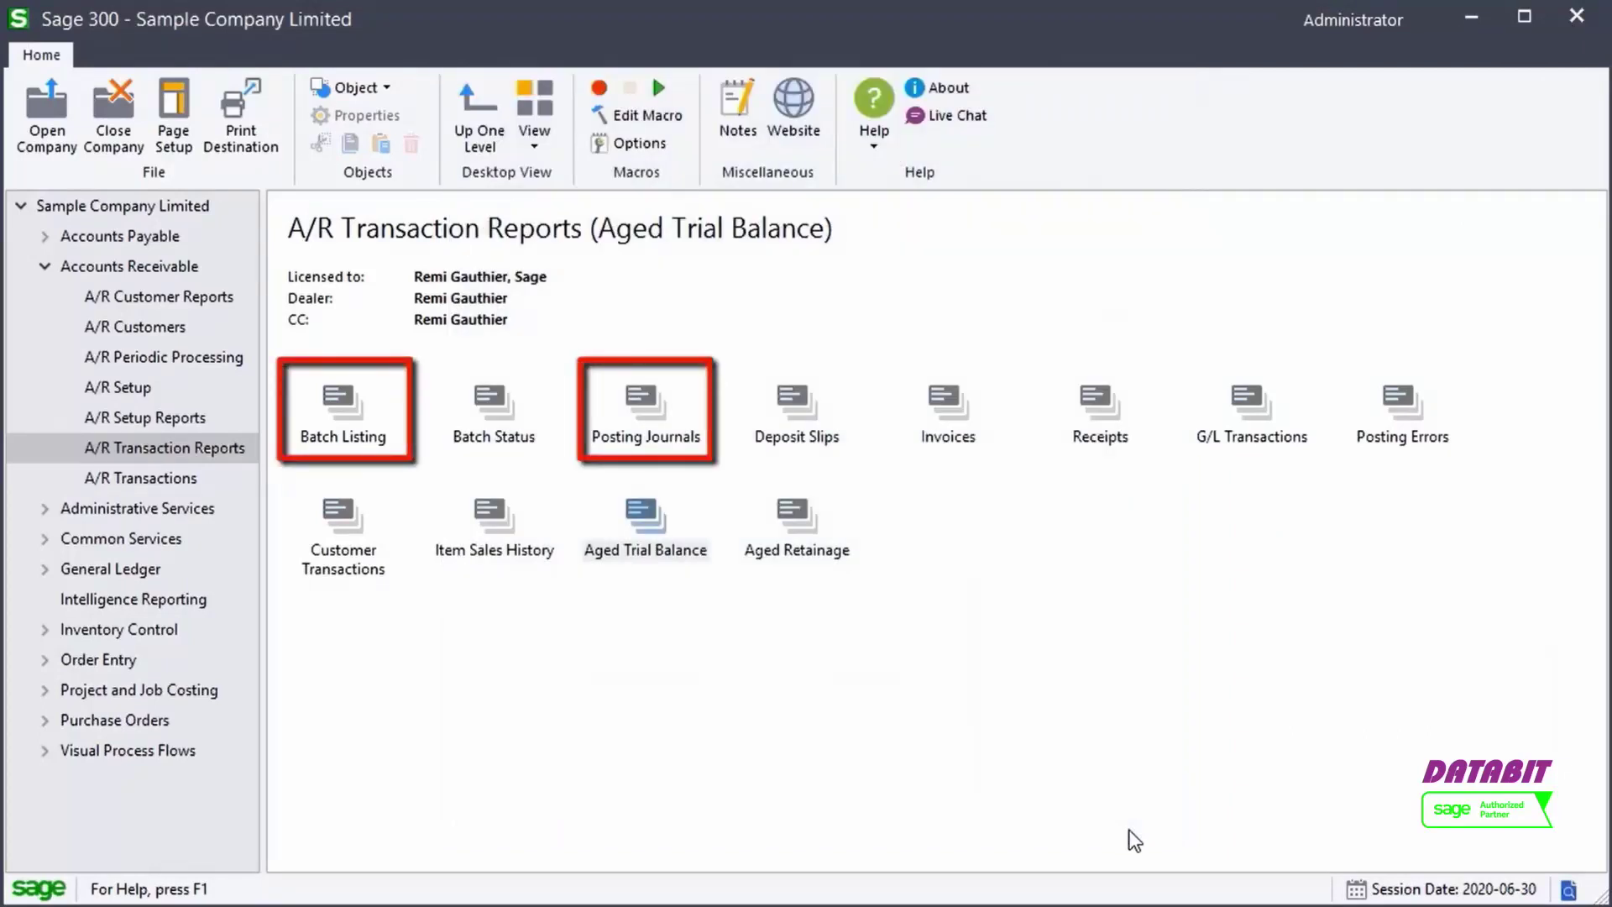